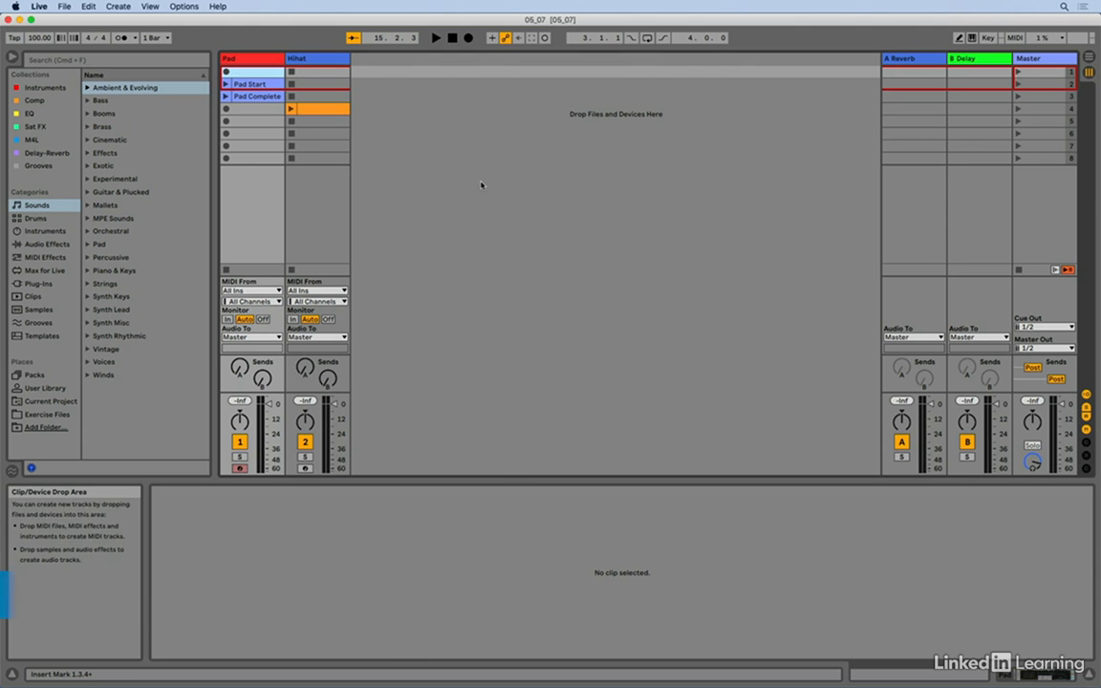
- Open the Pad Start clip, enlarge its editor, and view its note settings before returning to the note expression view
click(252, 84)
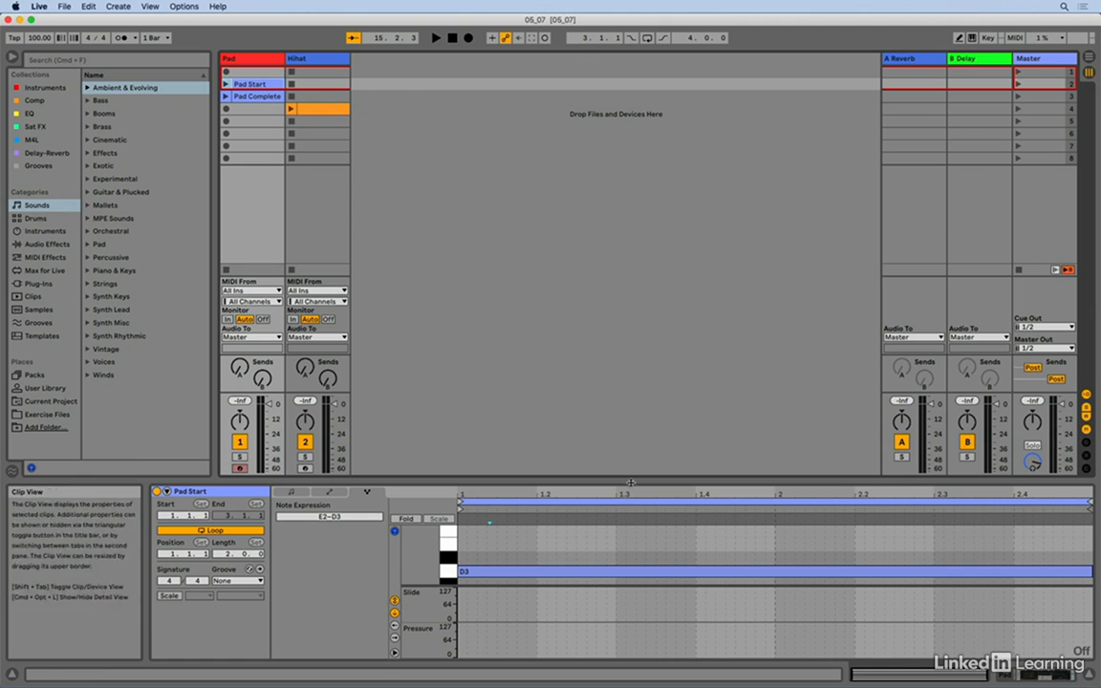
drag(633, 480, 637, 373)
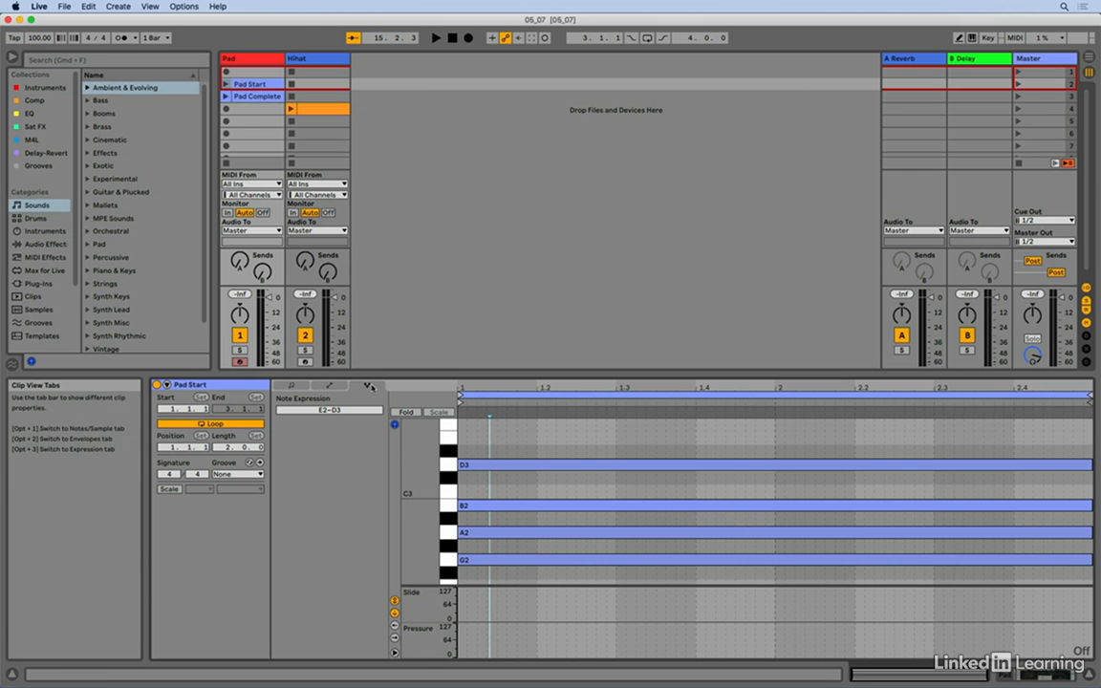
click(290, 386)
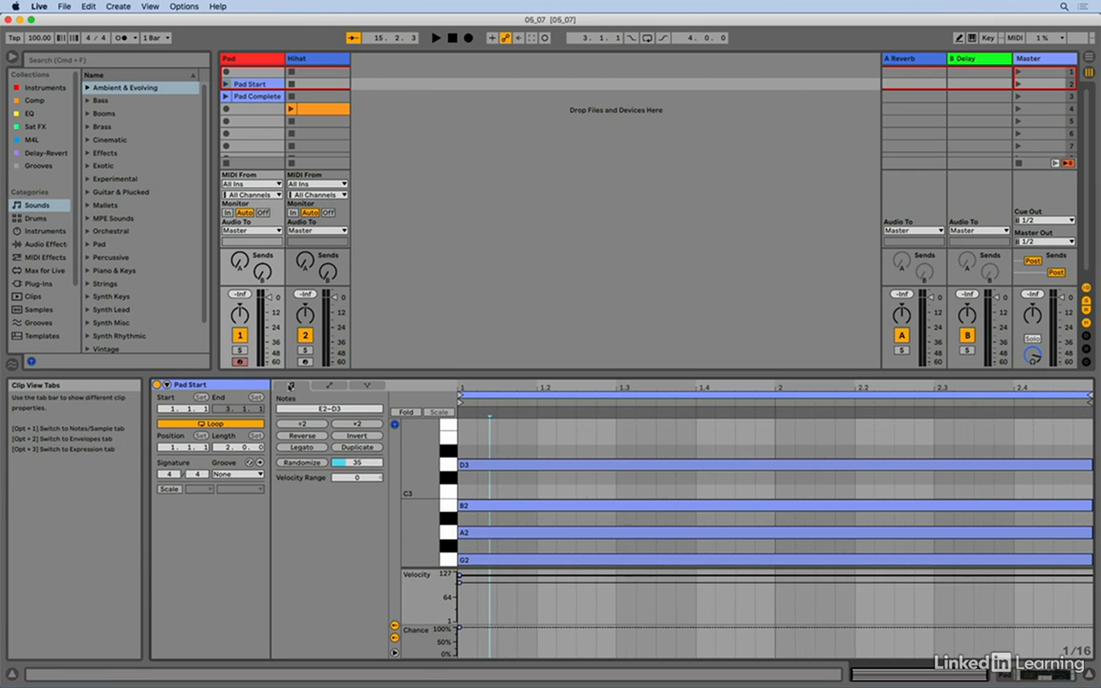
click(367, 387)
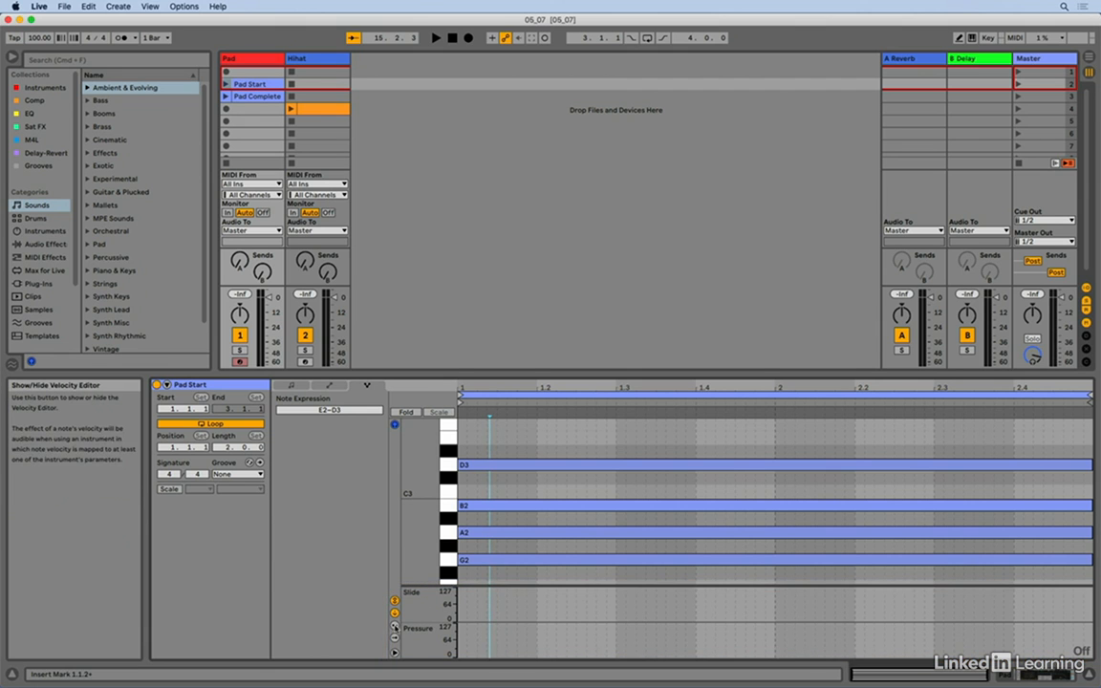
- Show the Velocity and Release Velocity lanes below the Pad Start notes, and hide both again
click(394, 627)
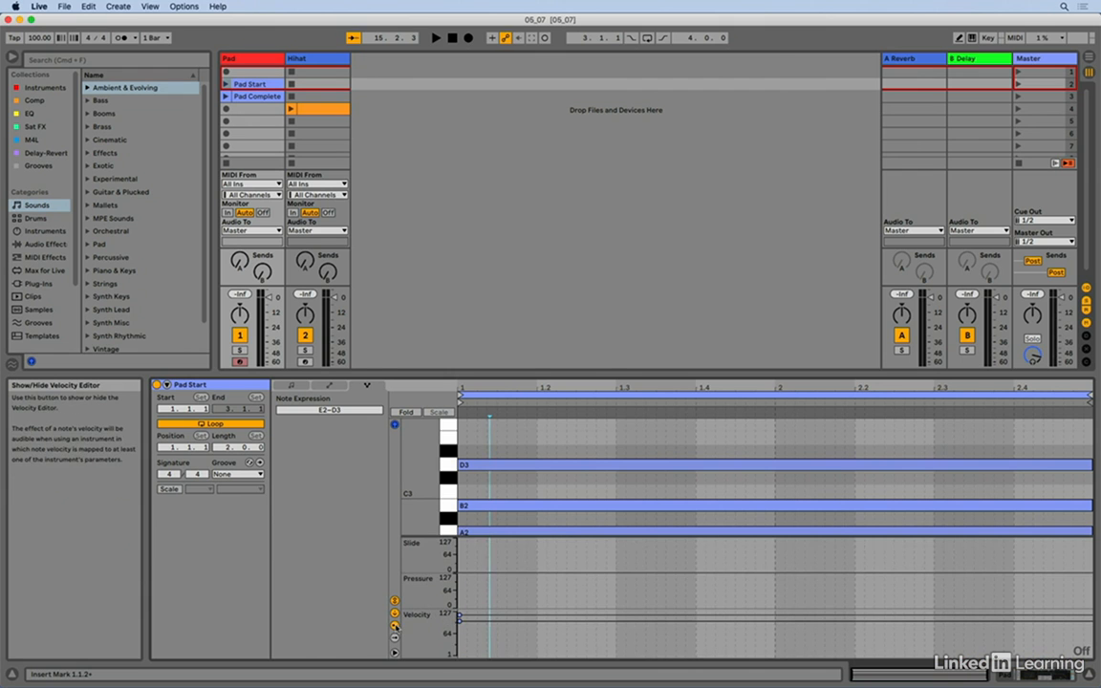
click(395, 638)
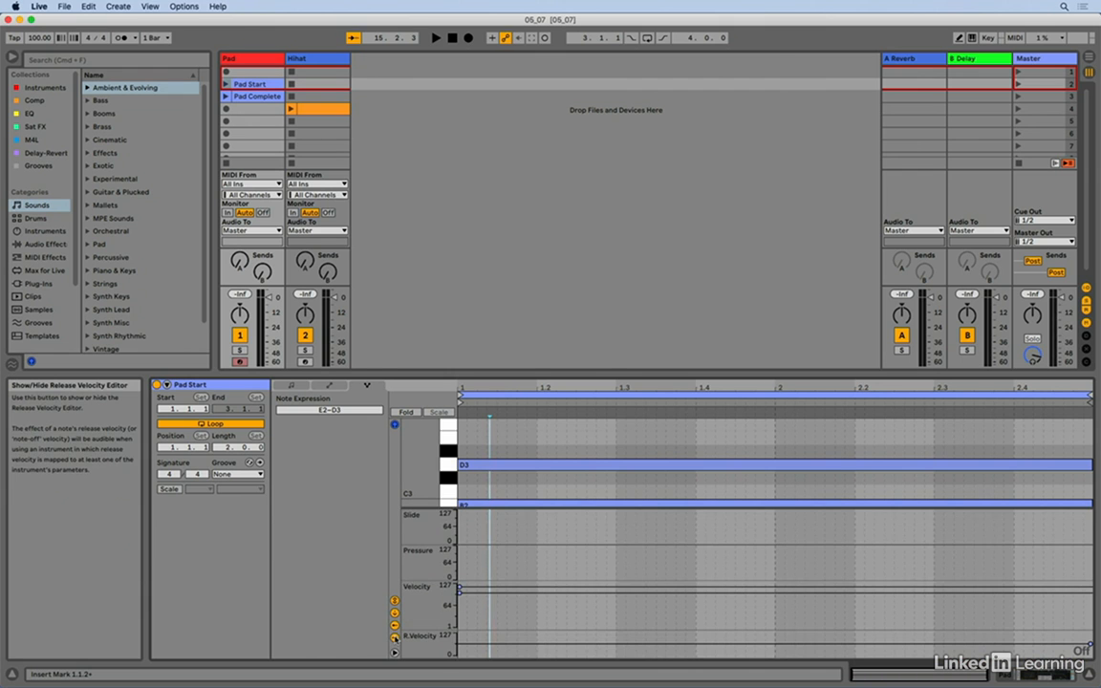
click(395, 637)
click(395, 625)
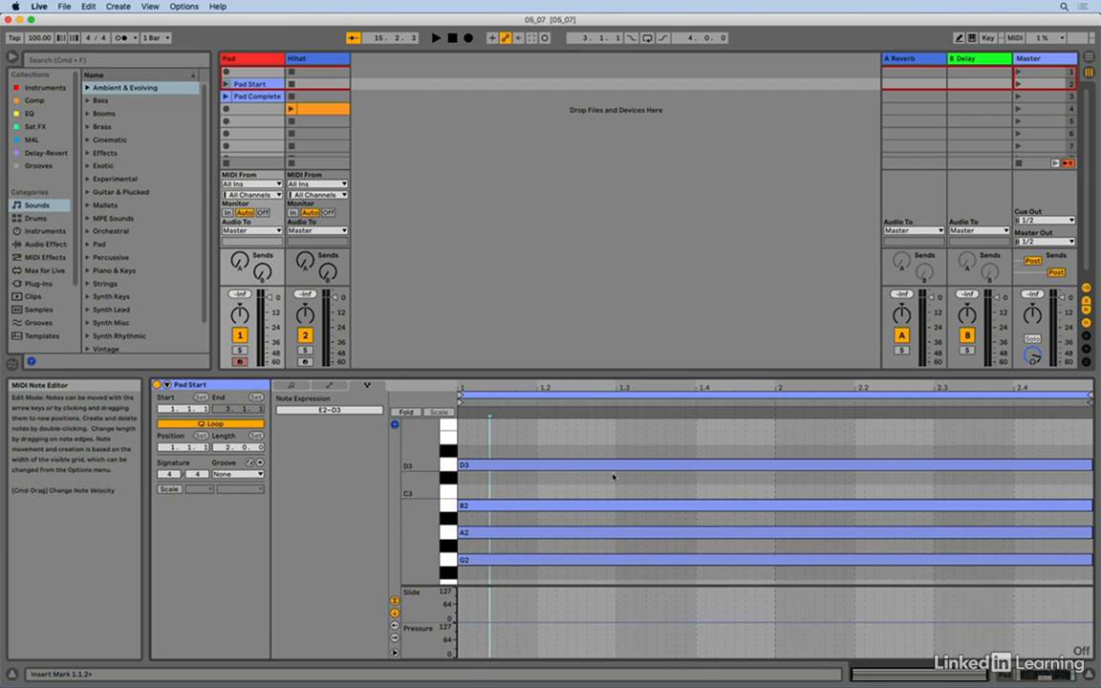
- Give the D3 note a pitch bend rising about 7 semitones from beat 1.3 to just after bar 2, bowing the ramp downward into a curve
scroll(614, 481, down, 3)
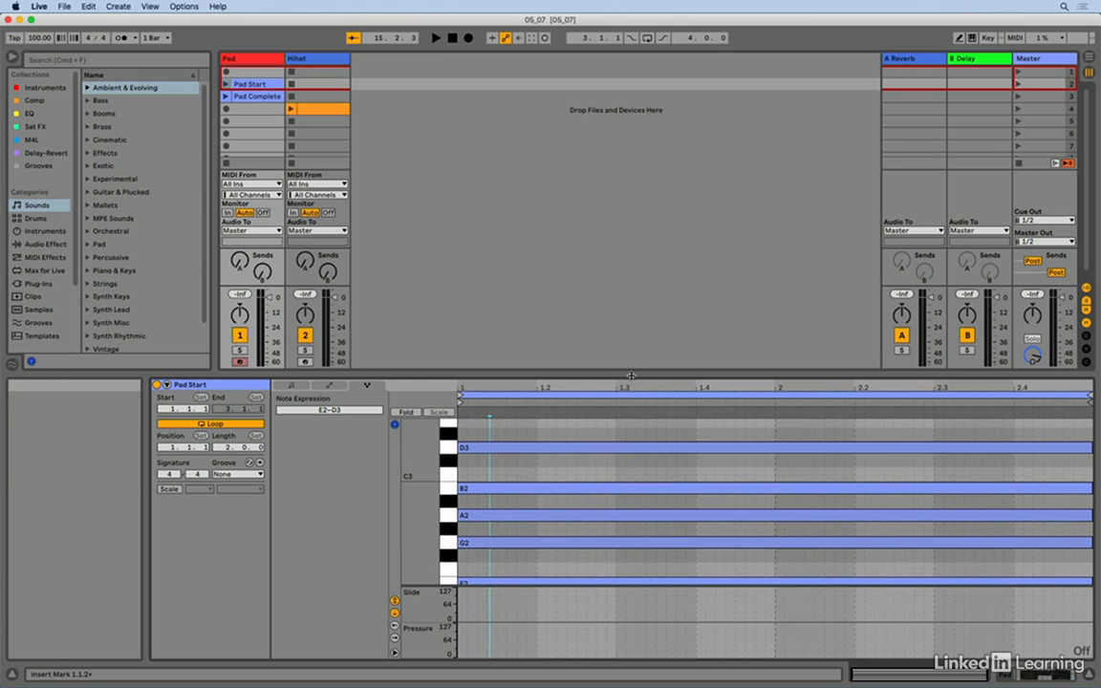
drag(631, 374, 632, 327)
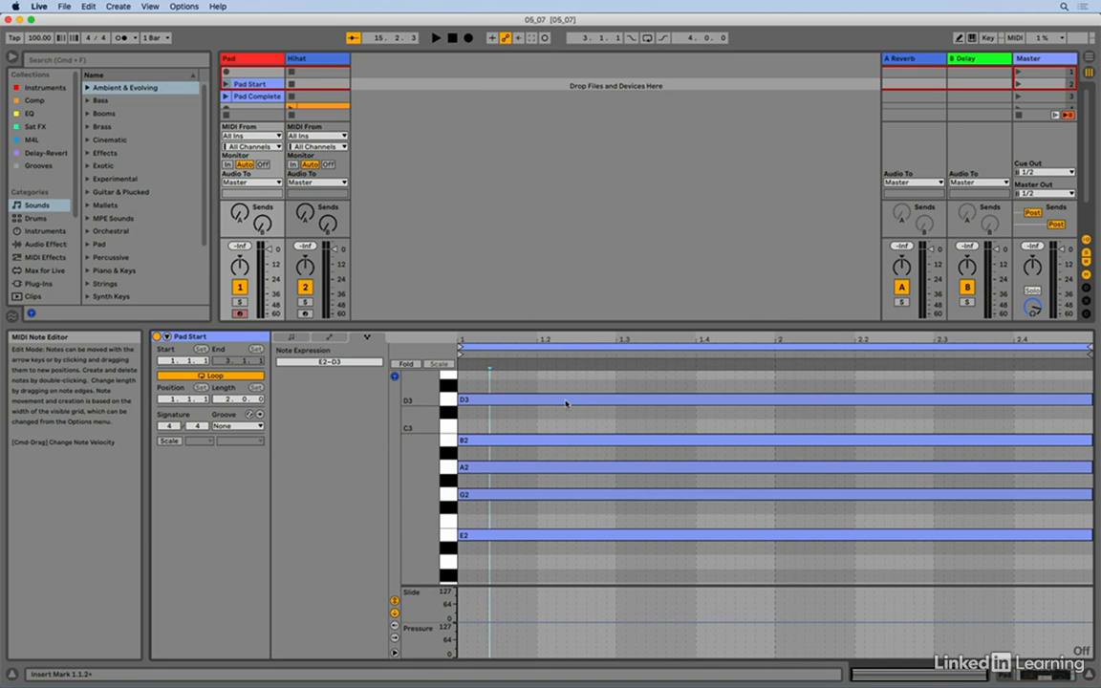
click(564, 402)
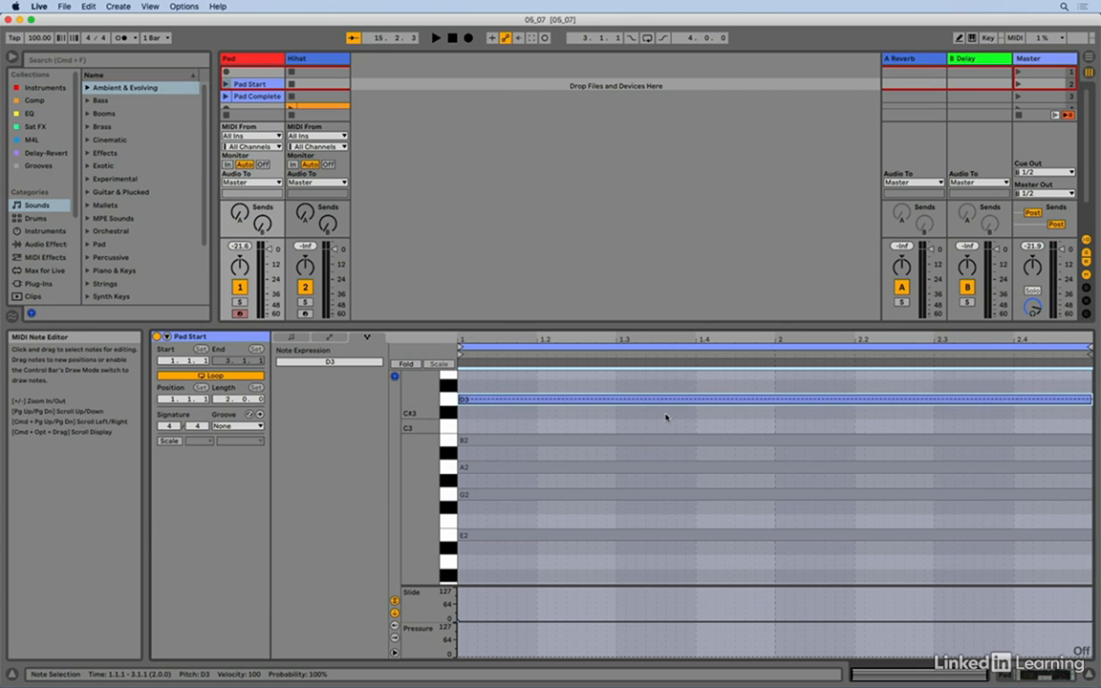
scroll(666, 416, up, 4)
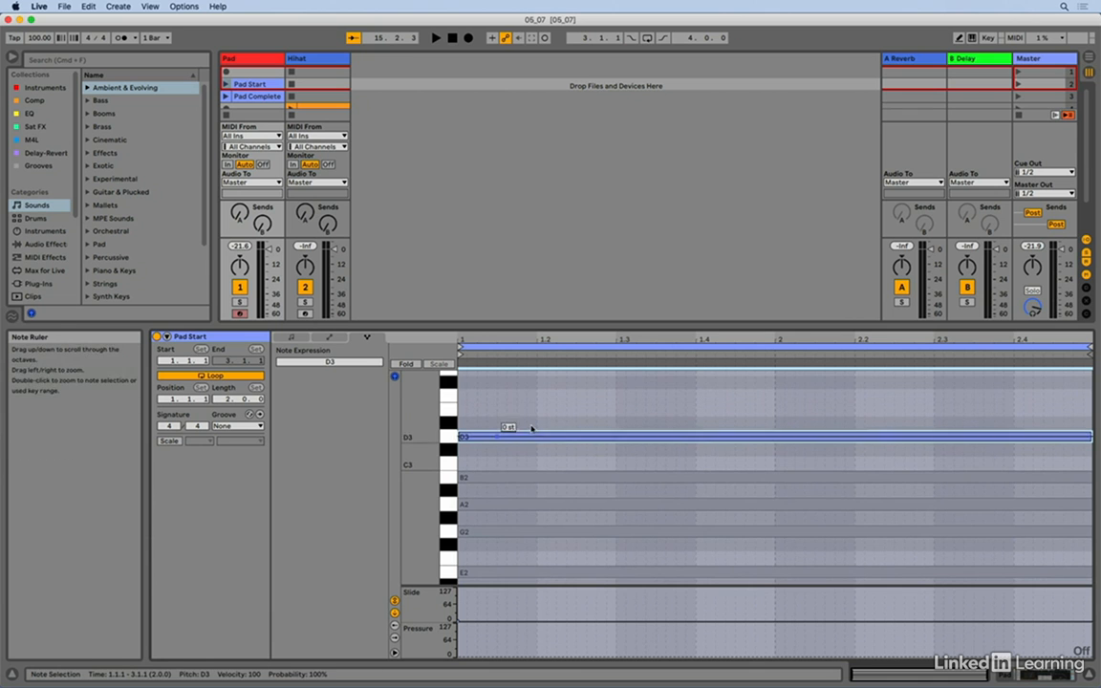
scroll(628, 404, up, 8)
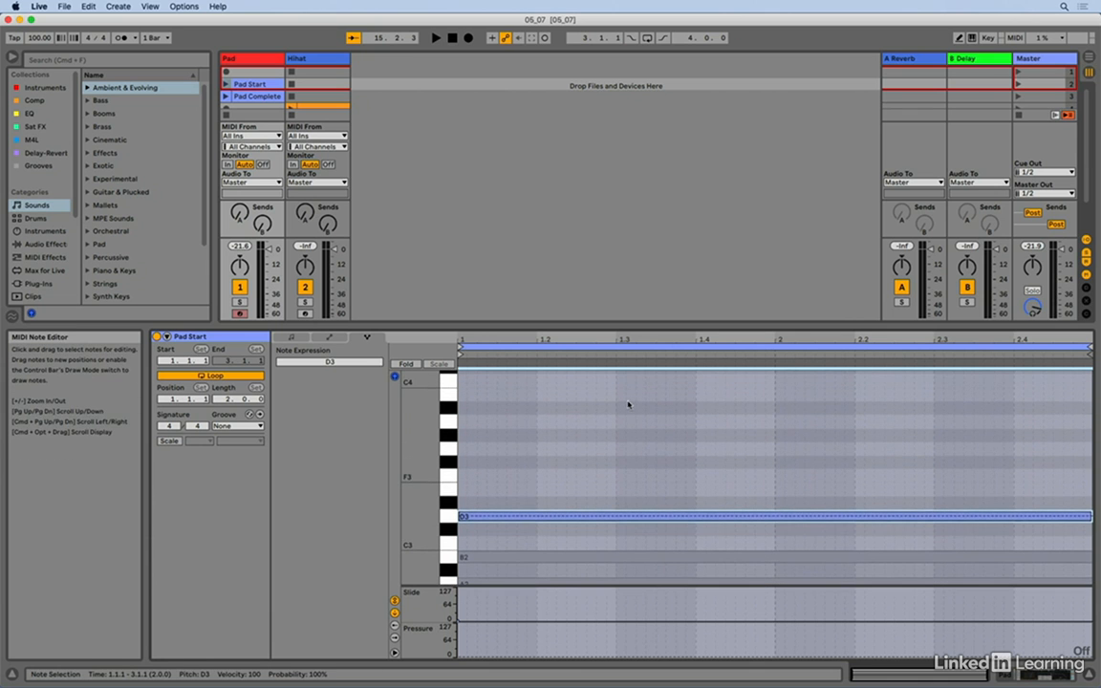
click(614, 516)
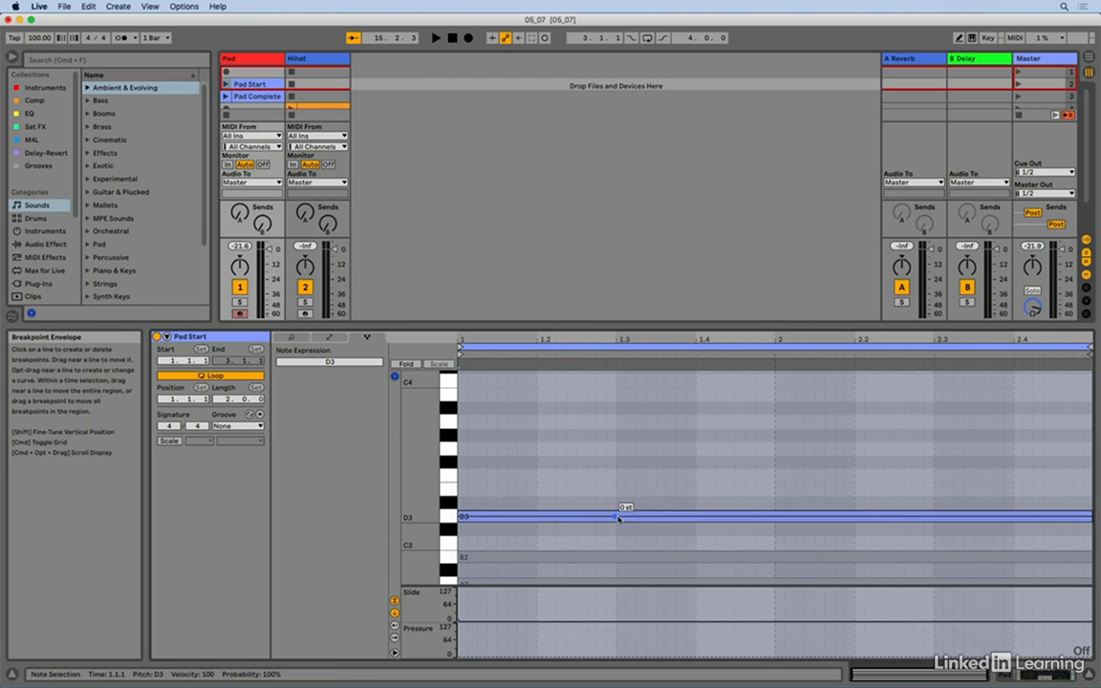
click(784, 519)
drag(783, 519, 782, 422)
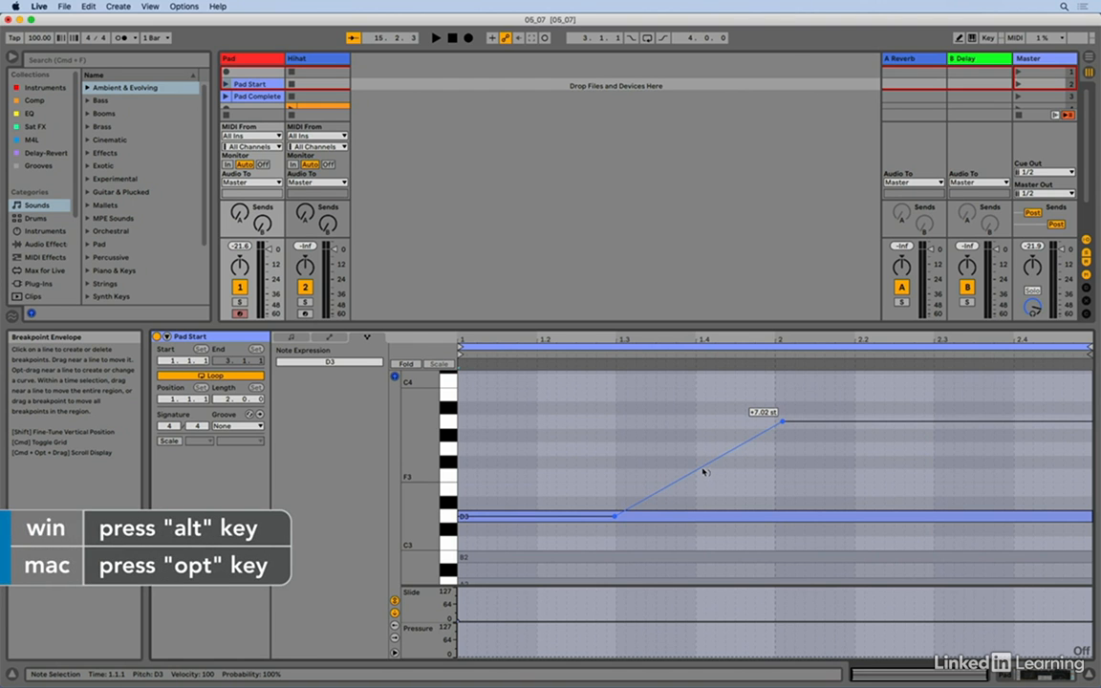
drag(702, 469, 703, 492)
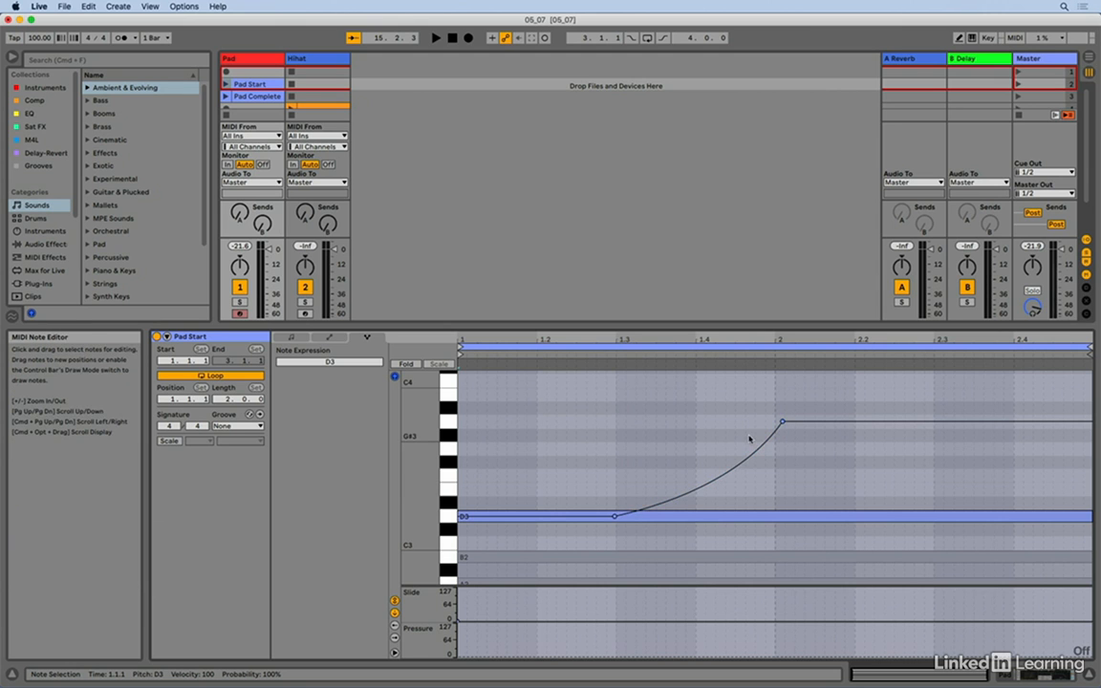
- Add a pitch bend to the B2 note rising about 6.86 semitones from beat 1.3 to just after bar 2, with a downward-bowed curve
scroll(749, 439, down, 4)
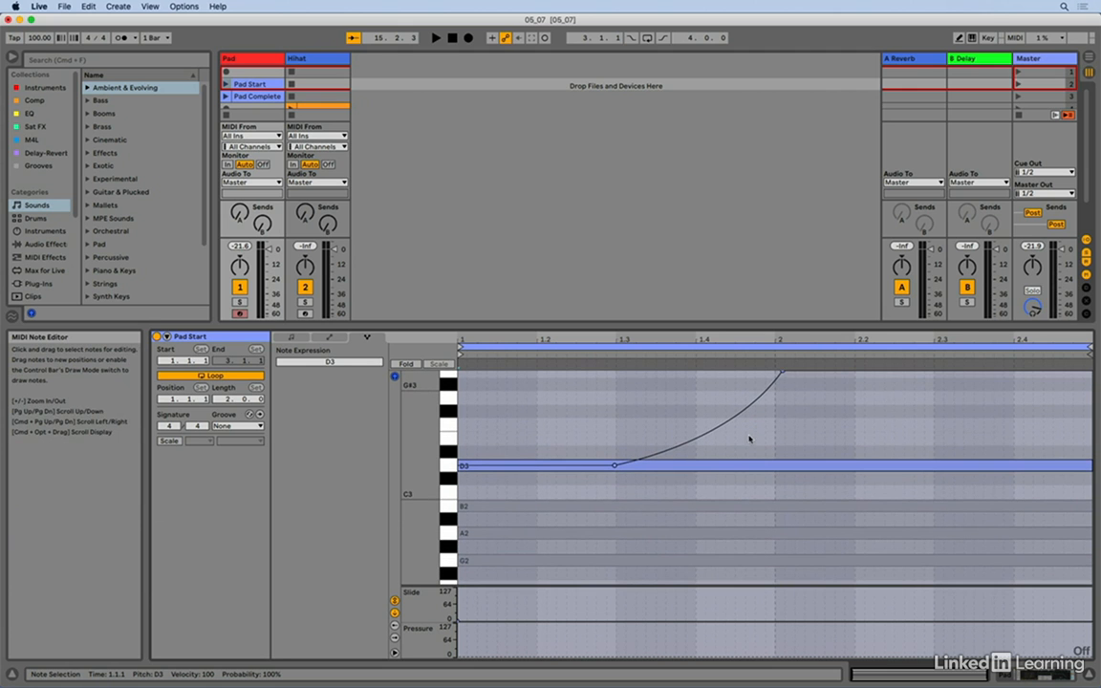
click(623, 509)
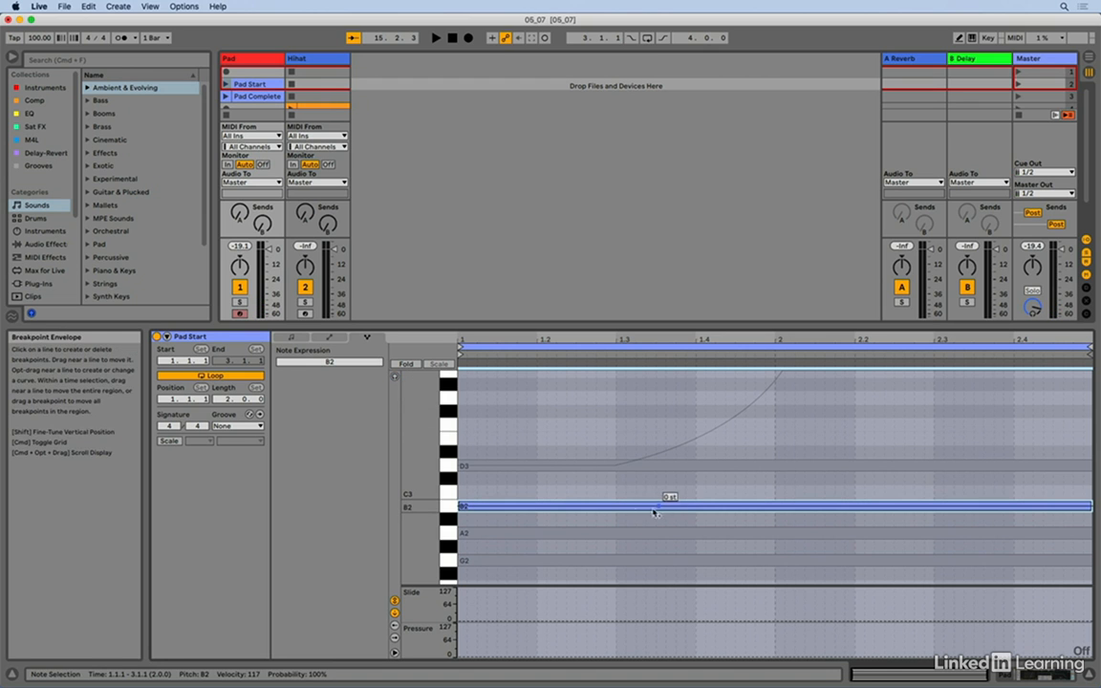
click(618, 507)
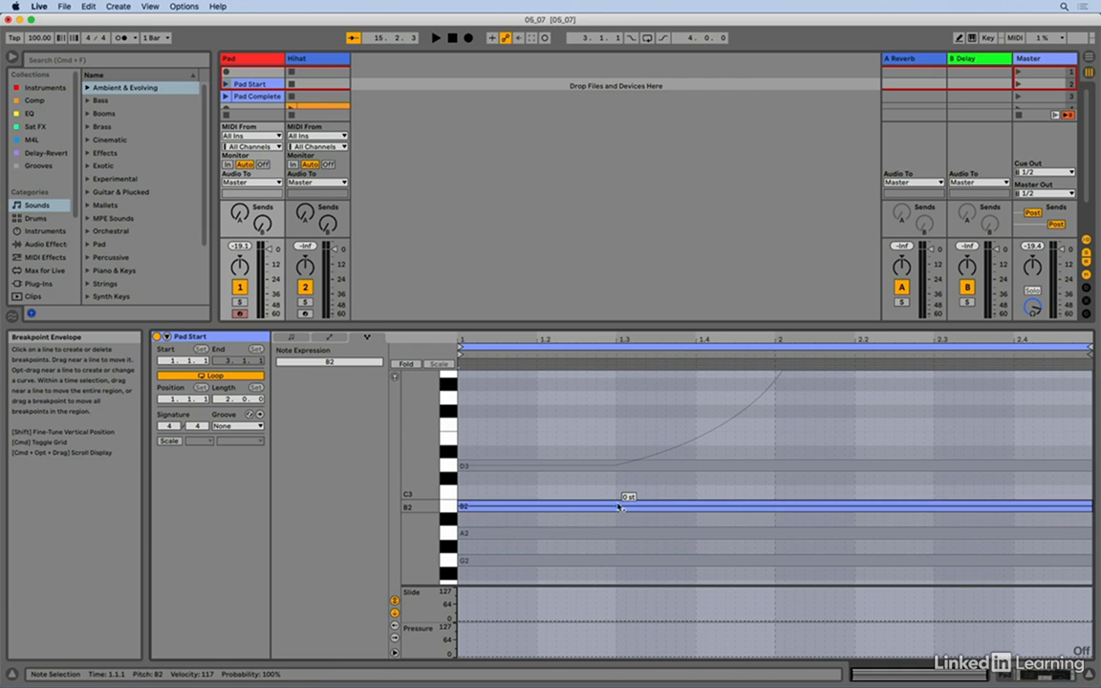
click(781, 506)
drag(781, 507, 785, 413)
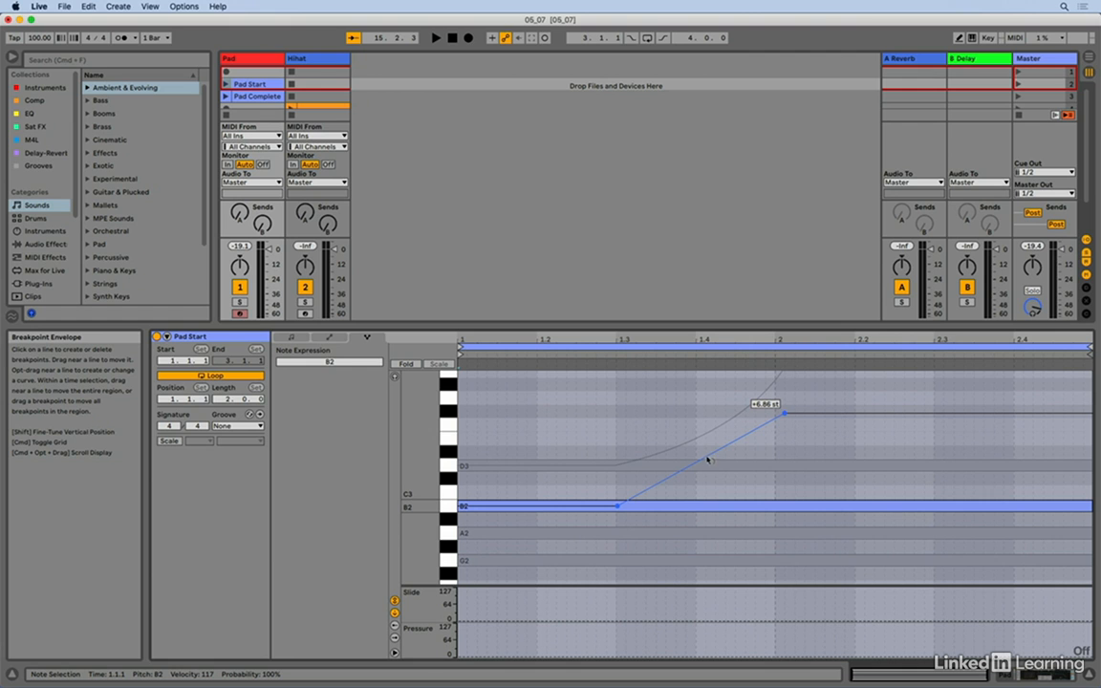
drag(708, 459, 709, 482)
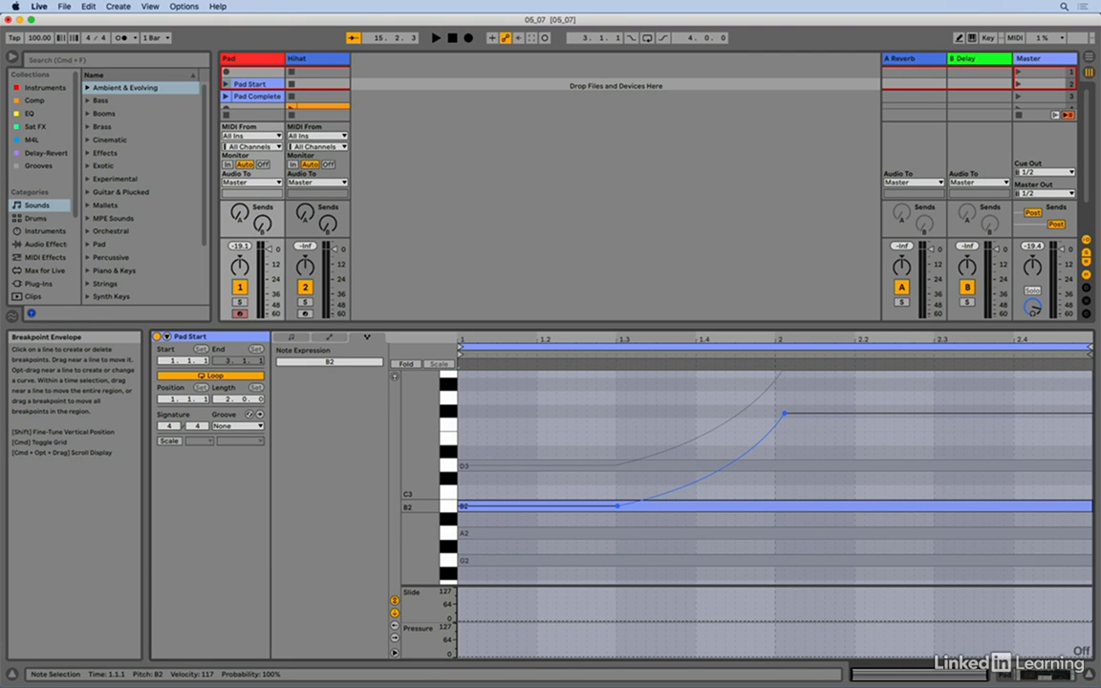
- Add a straight pitch bend to the E2 note falling about an octave from beat 1.3 to just after bar 2
scroll(733, 483, down, 6)
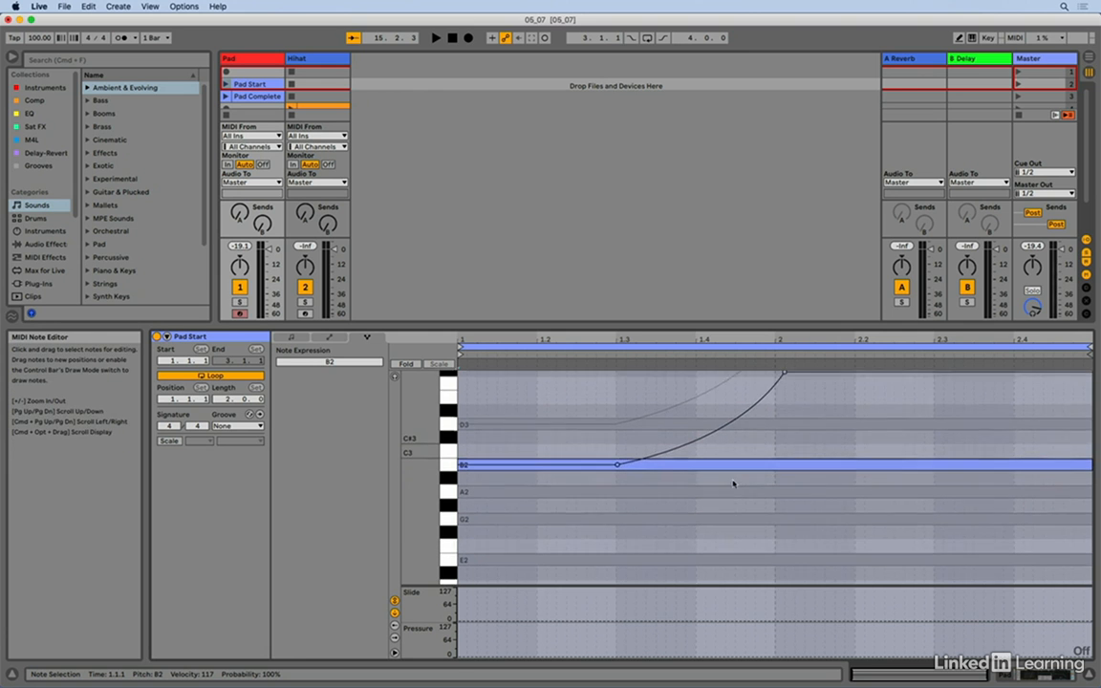
scroll(733, 484, down, 2)
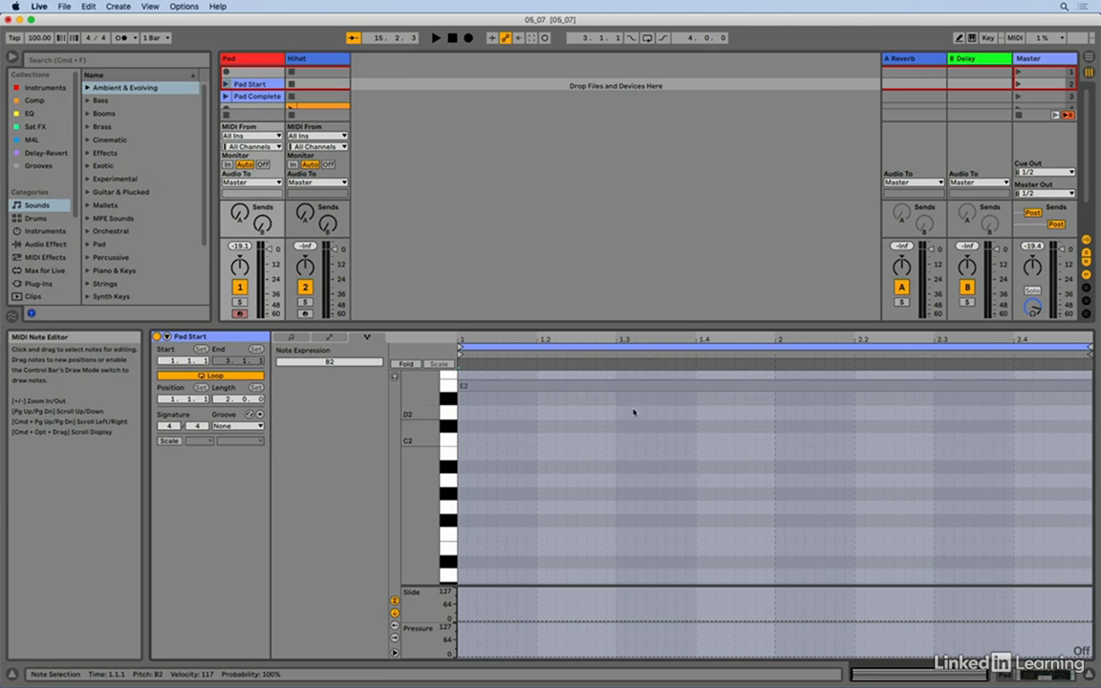
click(606, 384)
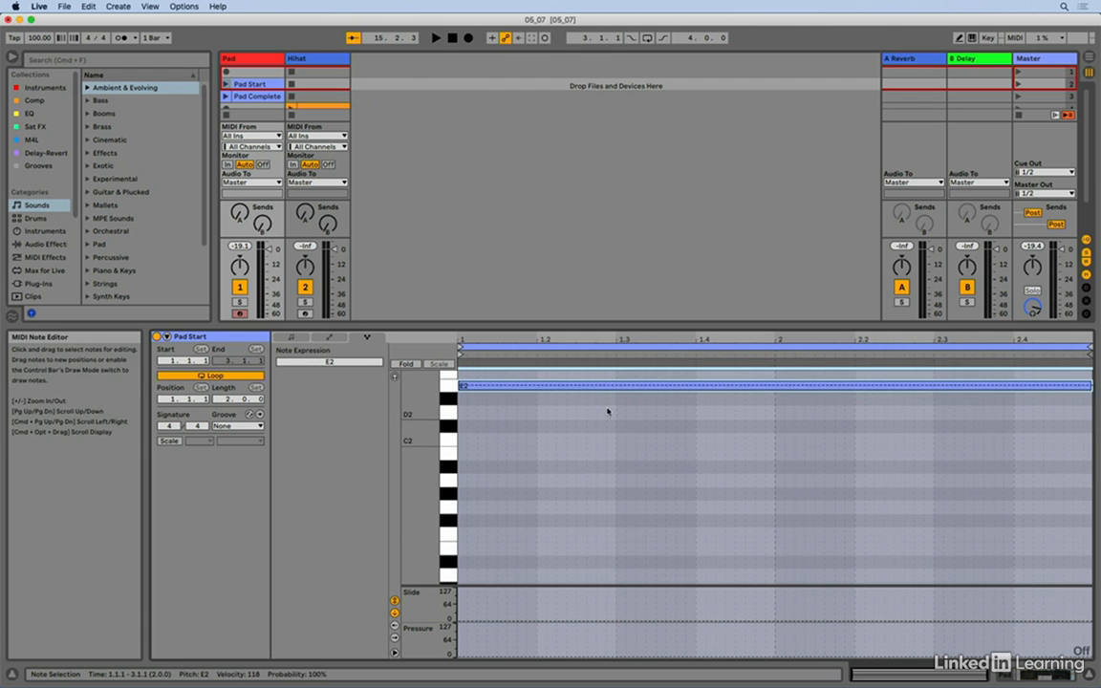
click(614, 385)
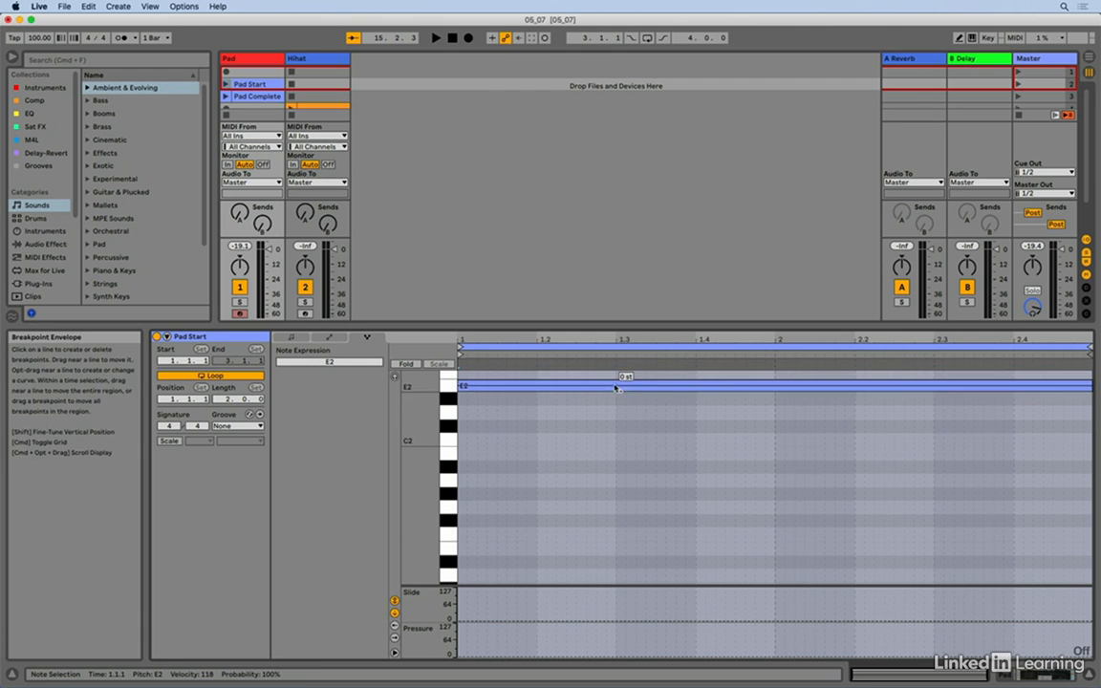
click(784, 386)
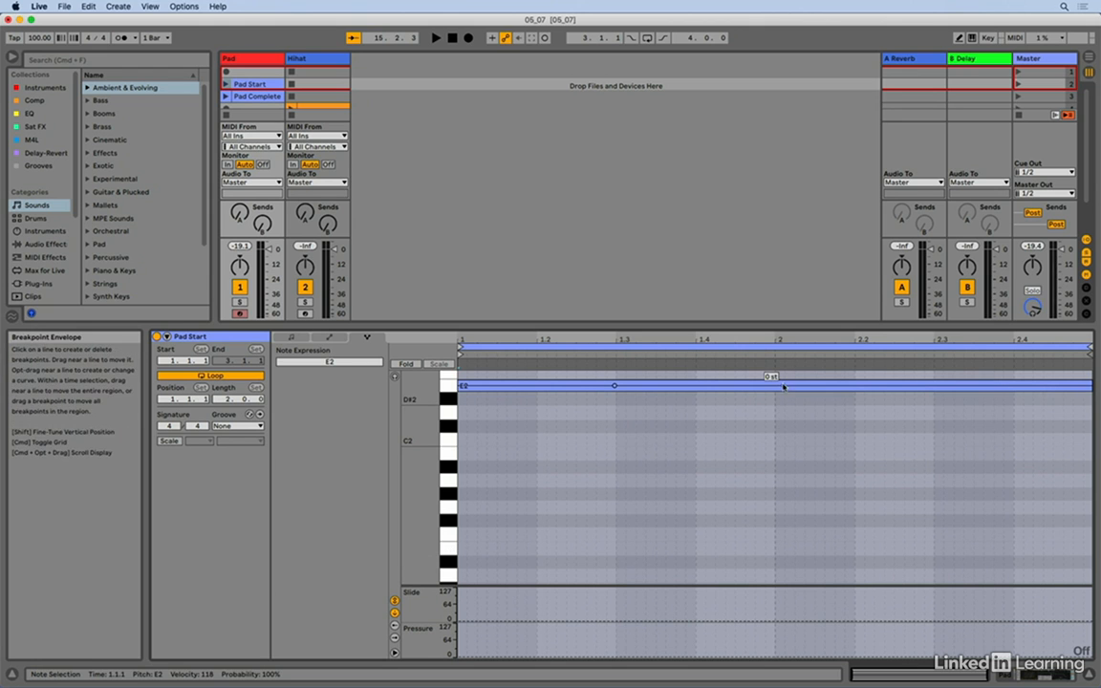
drag(785, 386, 784, 550)
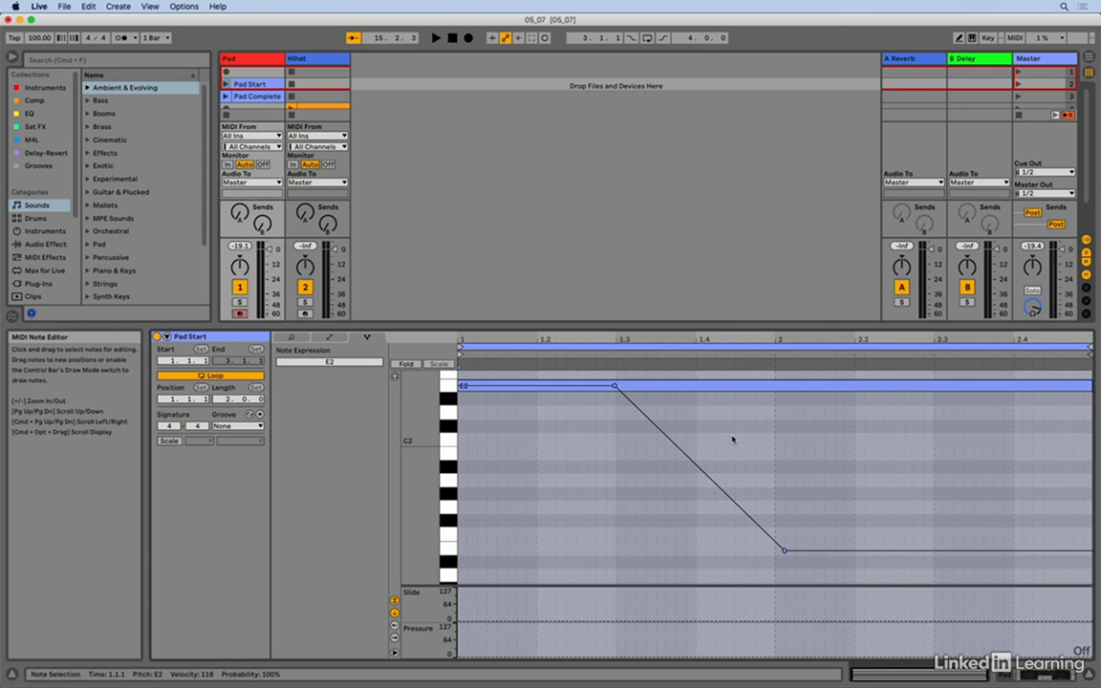
- Redraw the E2 note's falling pitch bend freehand in Draw Mode, starting shortly before beat 1.3
key(b)
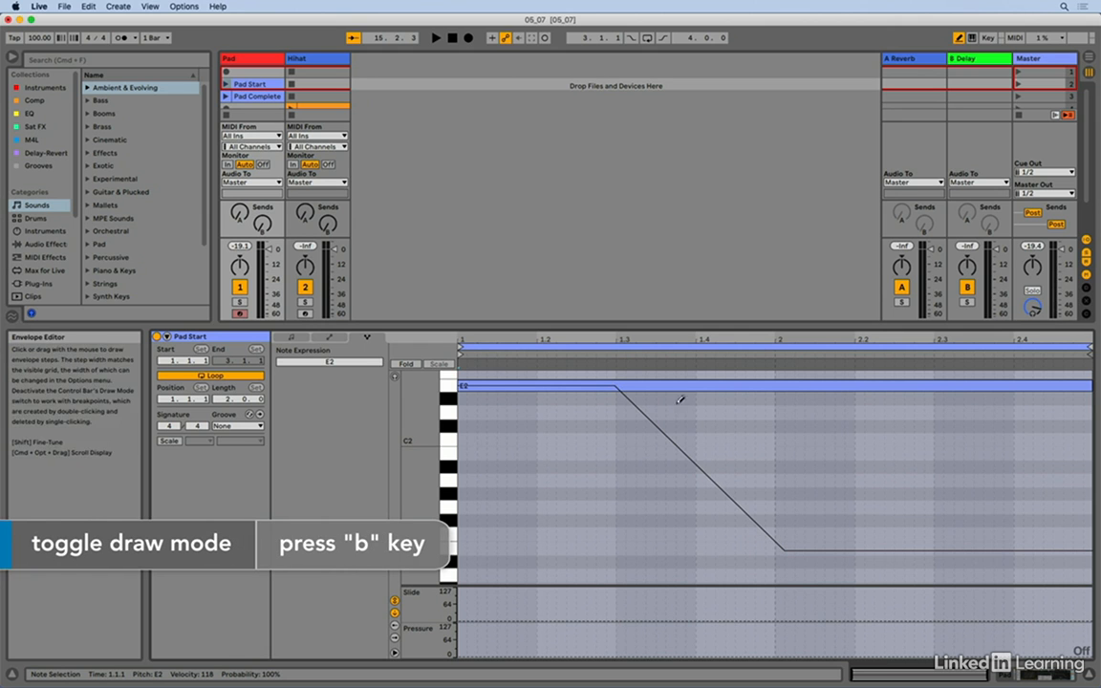
drag(580, 383, 626, 394)
mouse_move(587, 381)
mouse_down()
mouse_move(577, 383)
mouse_move(627, 393)
mouse_move(672, 457)
mouse_move(777, 507)
mouse_move(812, 543)
mouse_move(741, 498)
mouse_up()
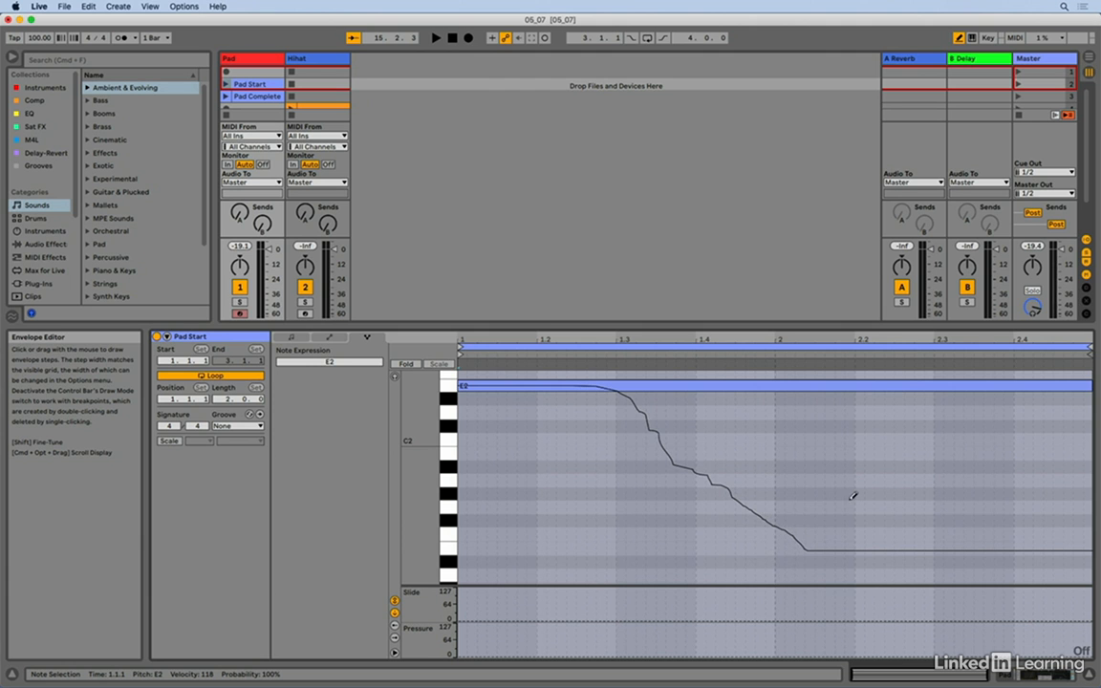
- Draw a slight freehand pitch wobble on the D3 note's raised section, from bar 2 to nearly the clip's end
scroll(853, 496, up, 6)
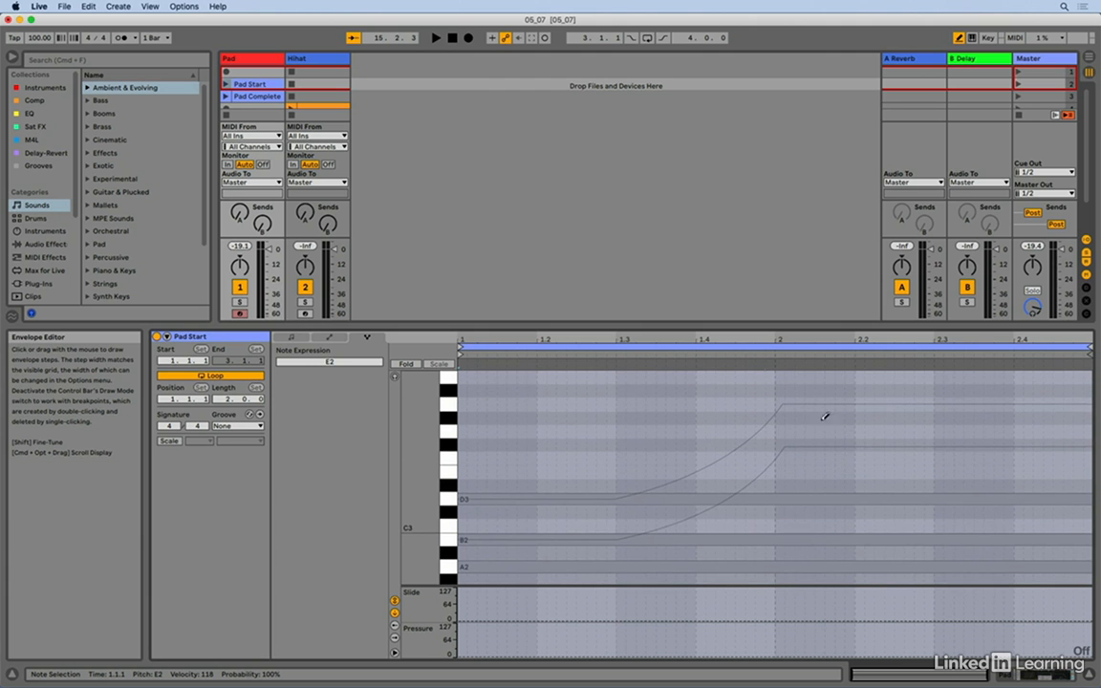
key(b)
click(655, 499)
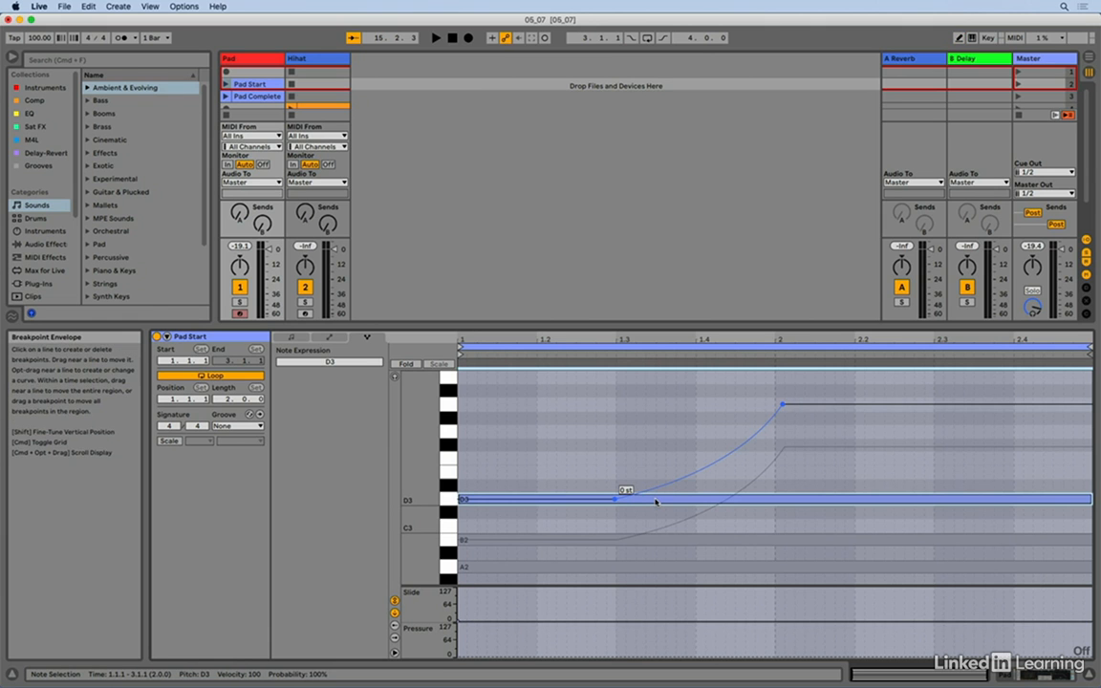
key(b)
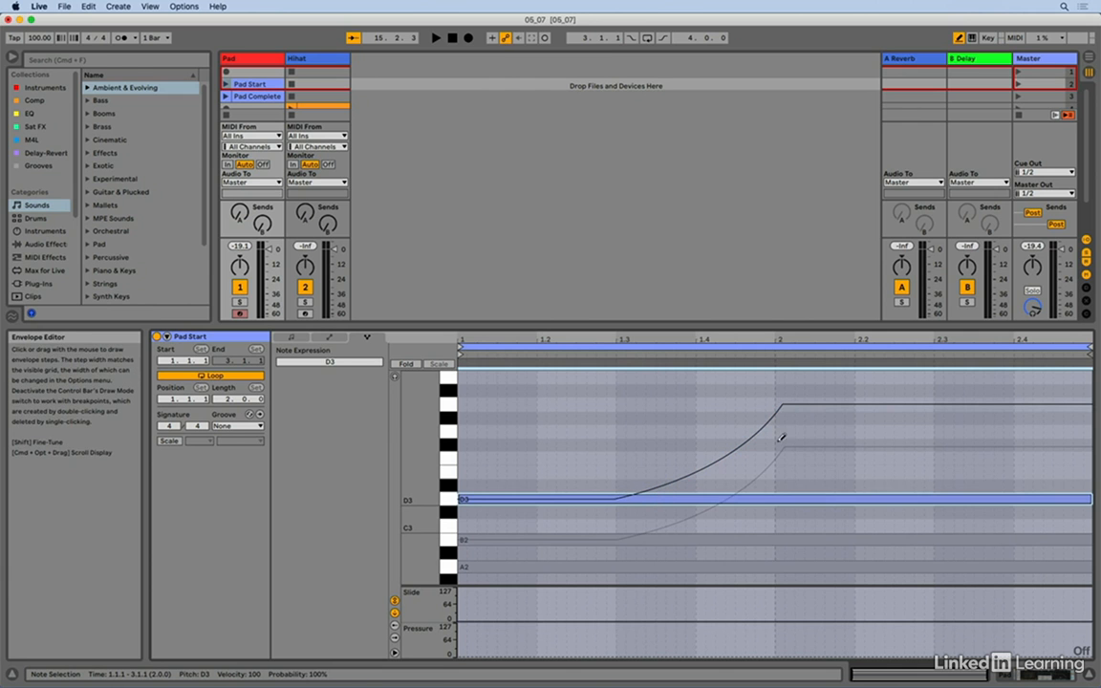
drag(787, 401, 1047, 400)
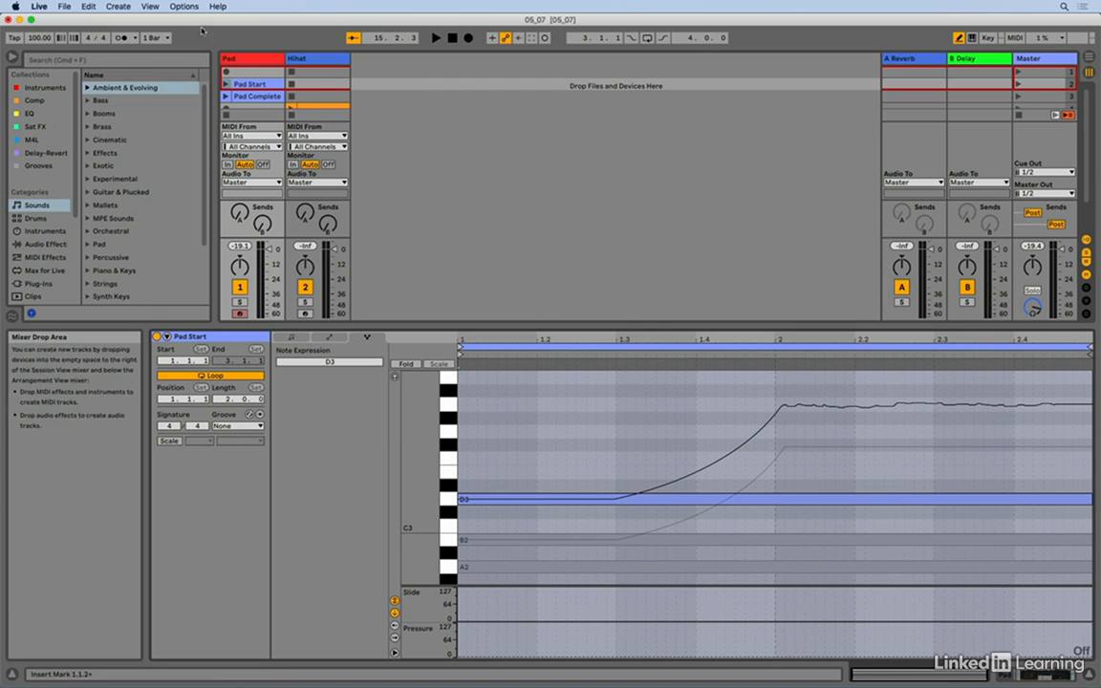
- Play the Pad Start clip to hear the pitch bends, and stop playback
click(227, 84)
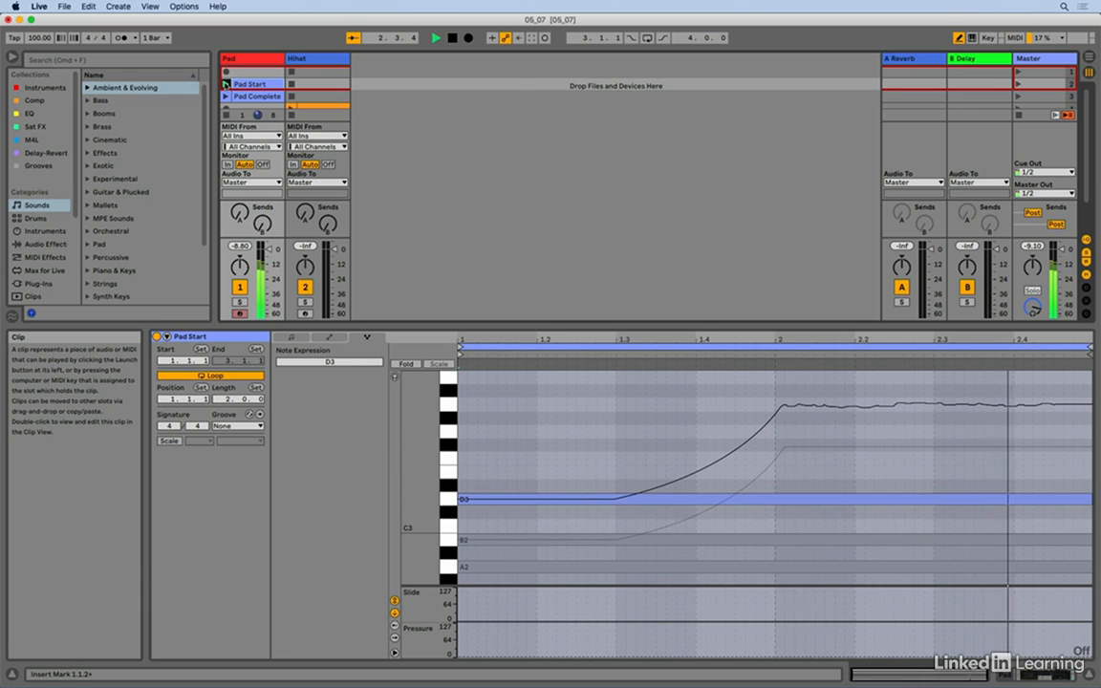
key(space)
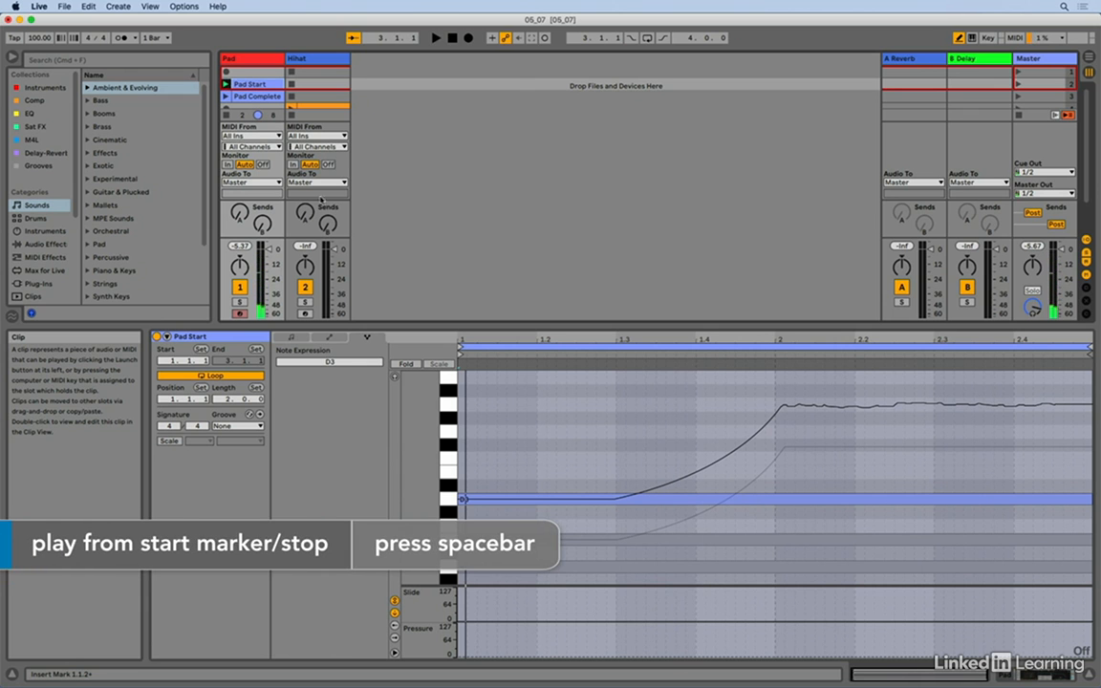
scroll(576, 427, up, 2)
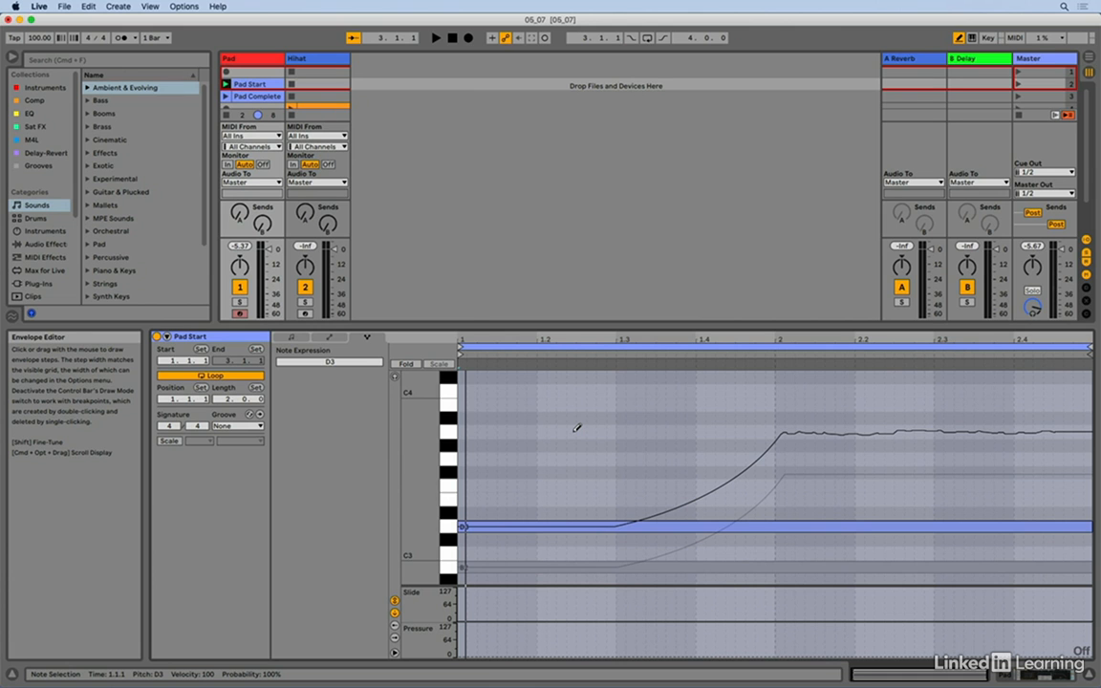
- Turn off Draw Mode and show the Saw Pad instrument's MPE modulation matrix to examine its slide and pressure assignments
scroll(576, 427, down, 4)
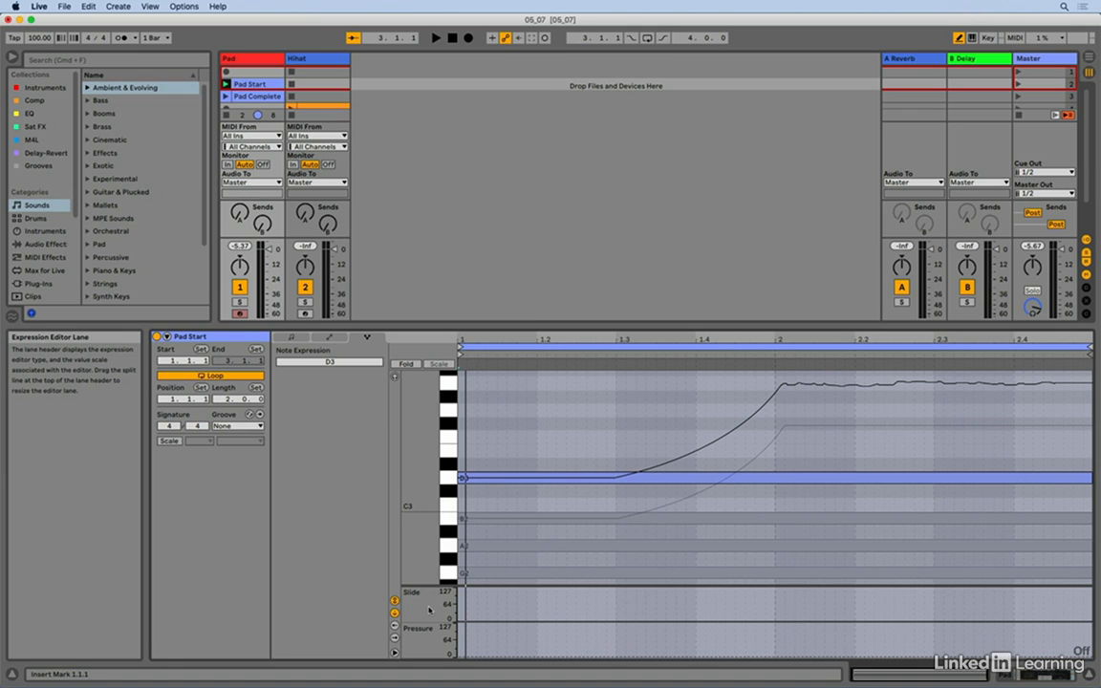
key(b)
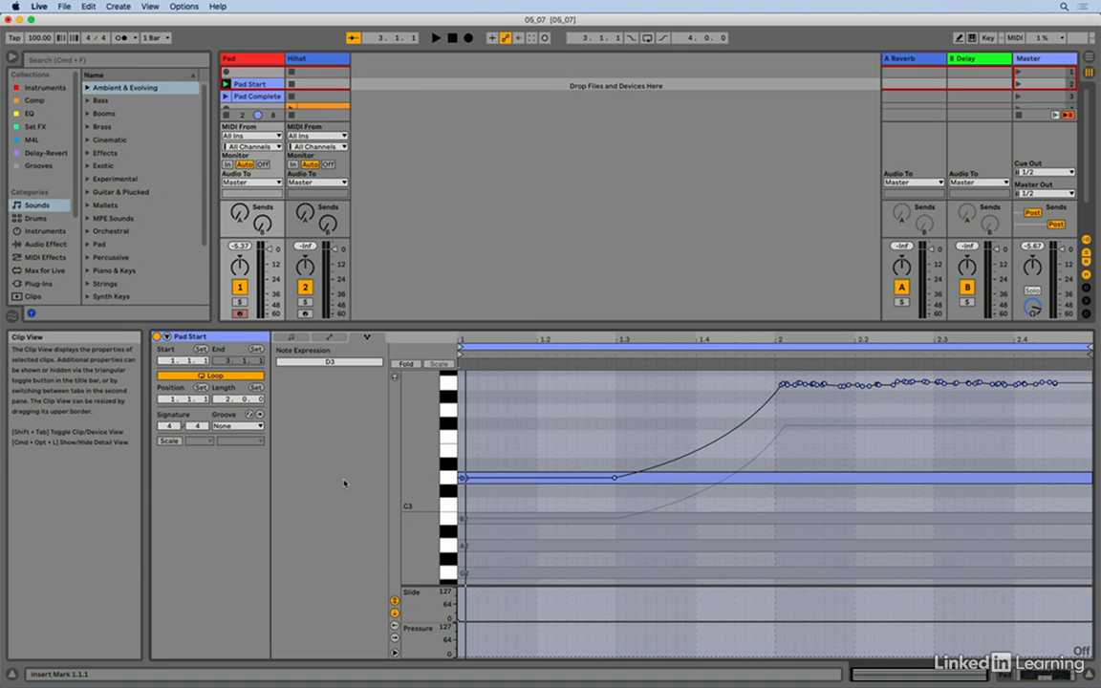
key(shift+Tab)
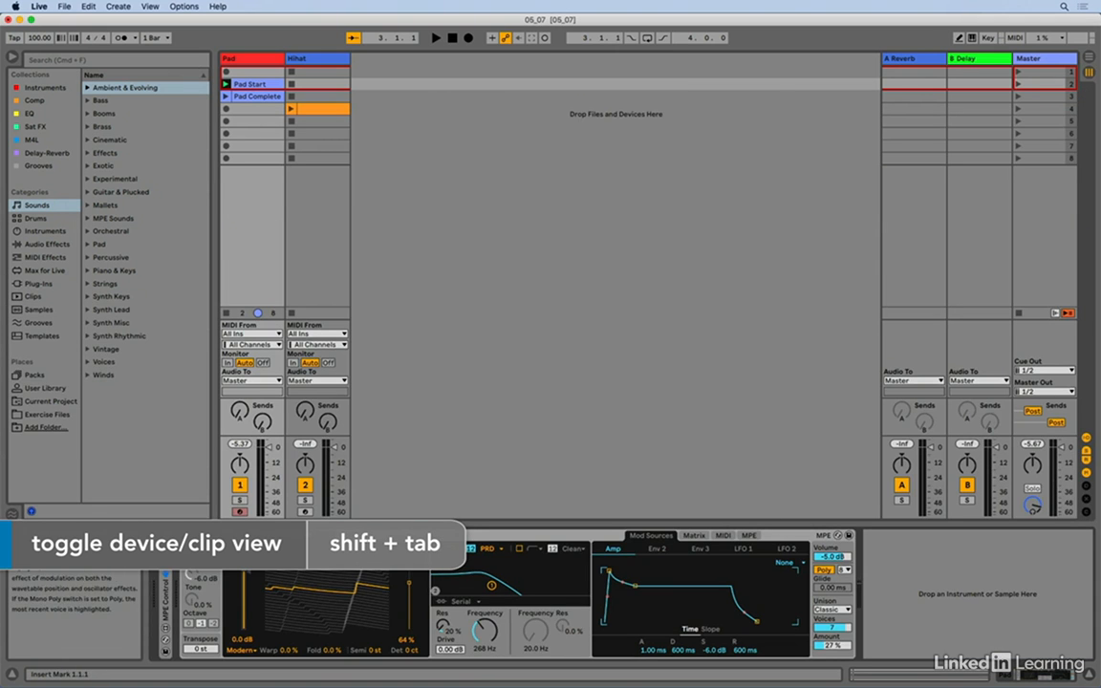
click(750, 536)
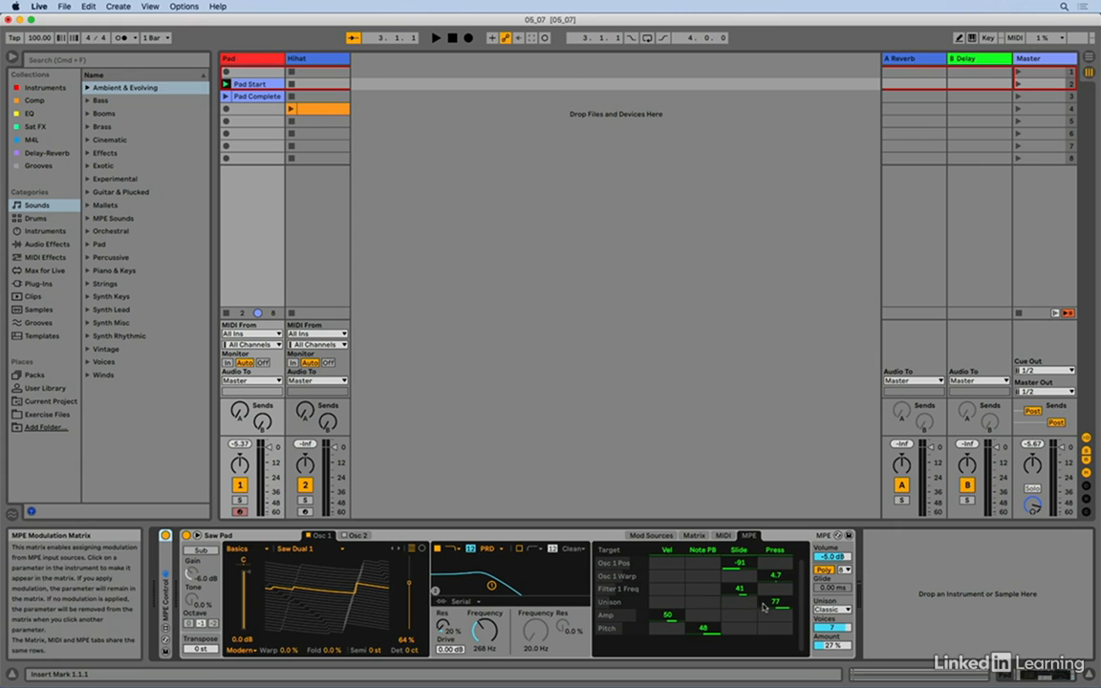
drag(779, 604, 776, 602)
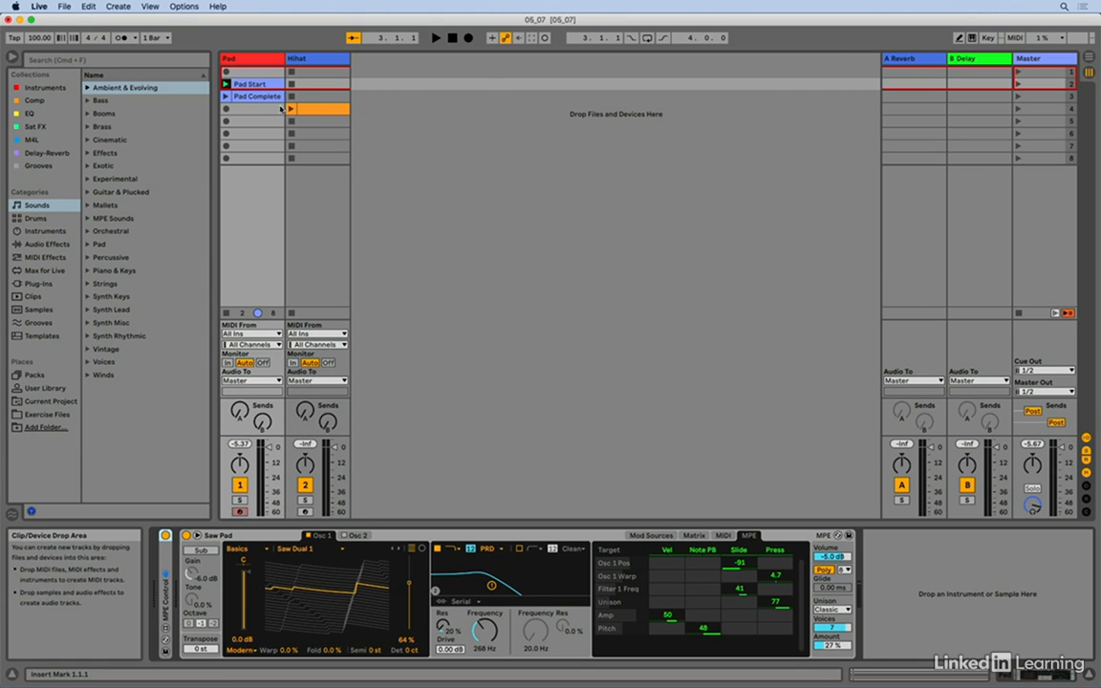
- Examine the Pad Complete clip's pitch bend, slide and pressure curves, and play the clip with the Saw Pad device in view until stopping playback
click(251, 99)
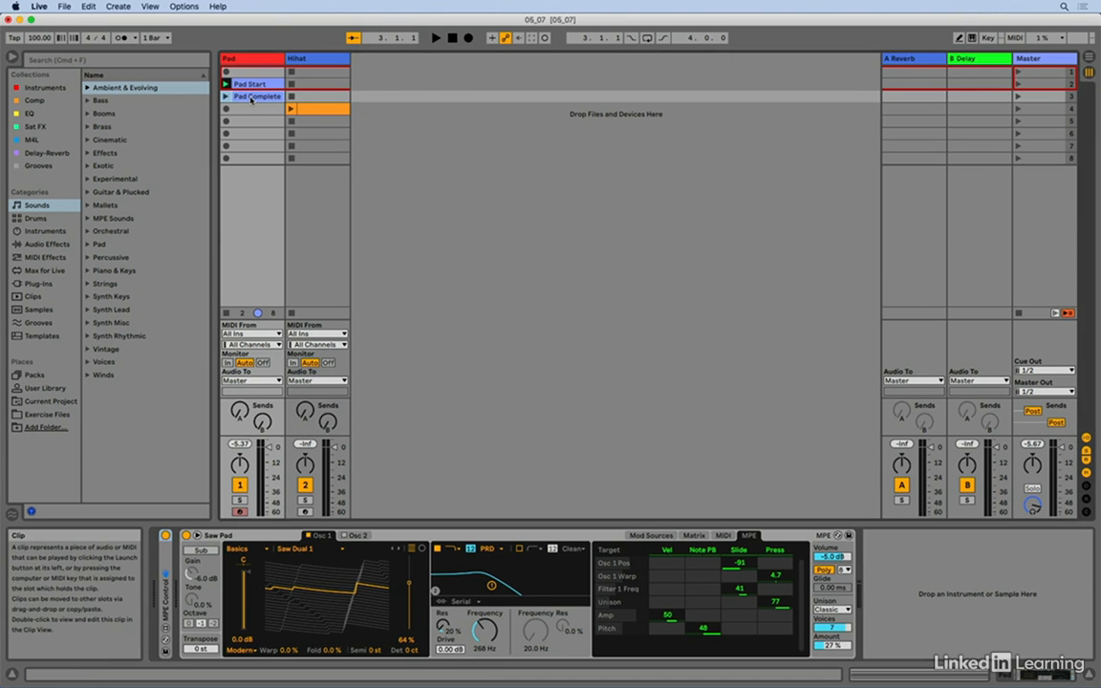
double_click(252, 98)
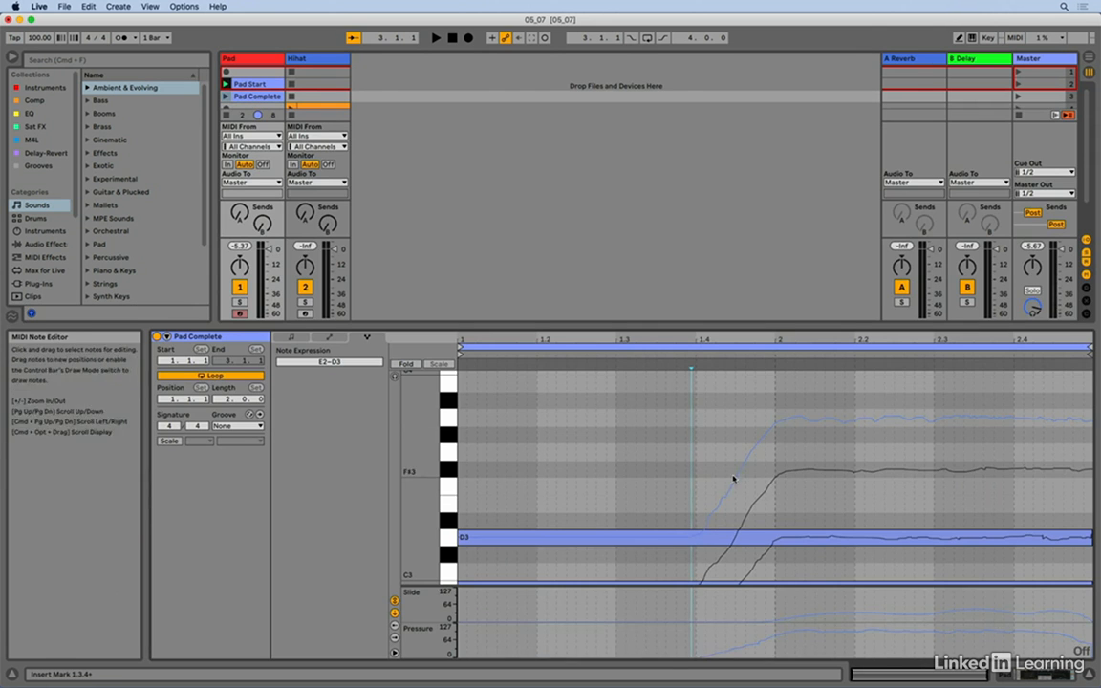
drag(794, 582, 796, 455)
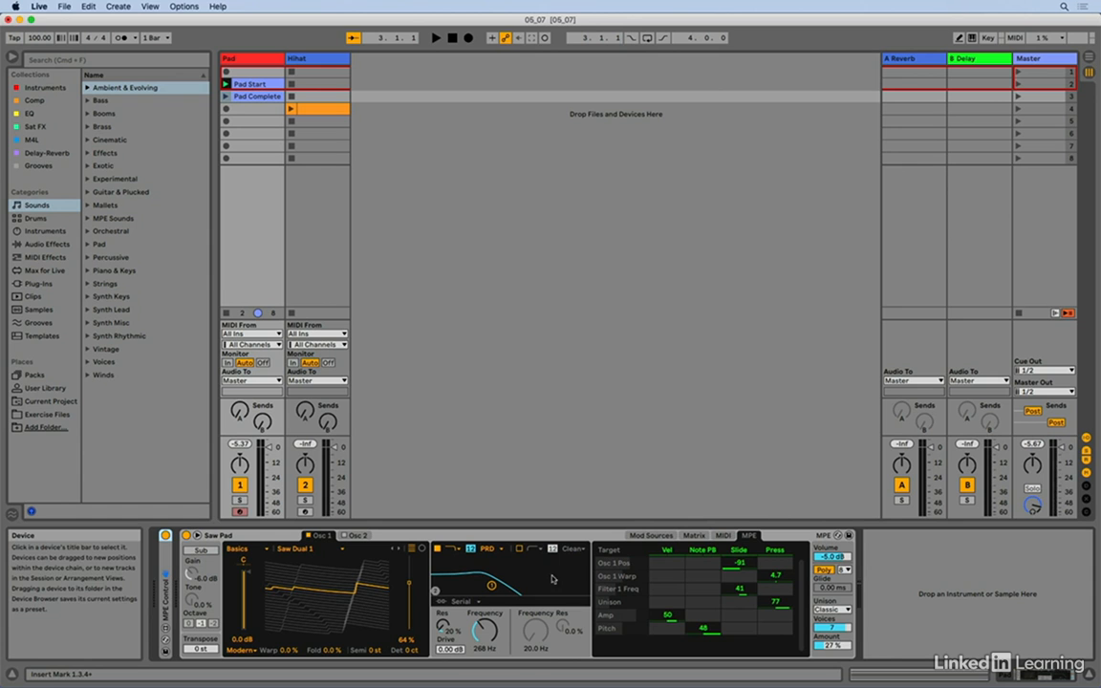
click(225, 97)
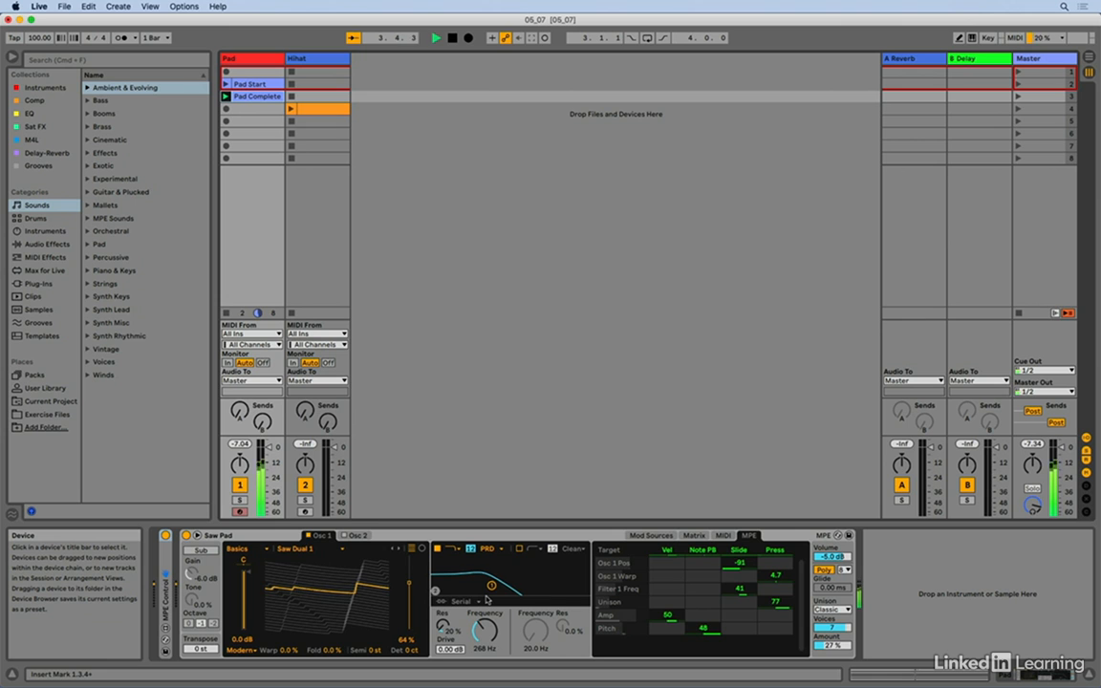
key(space)
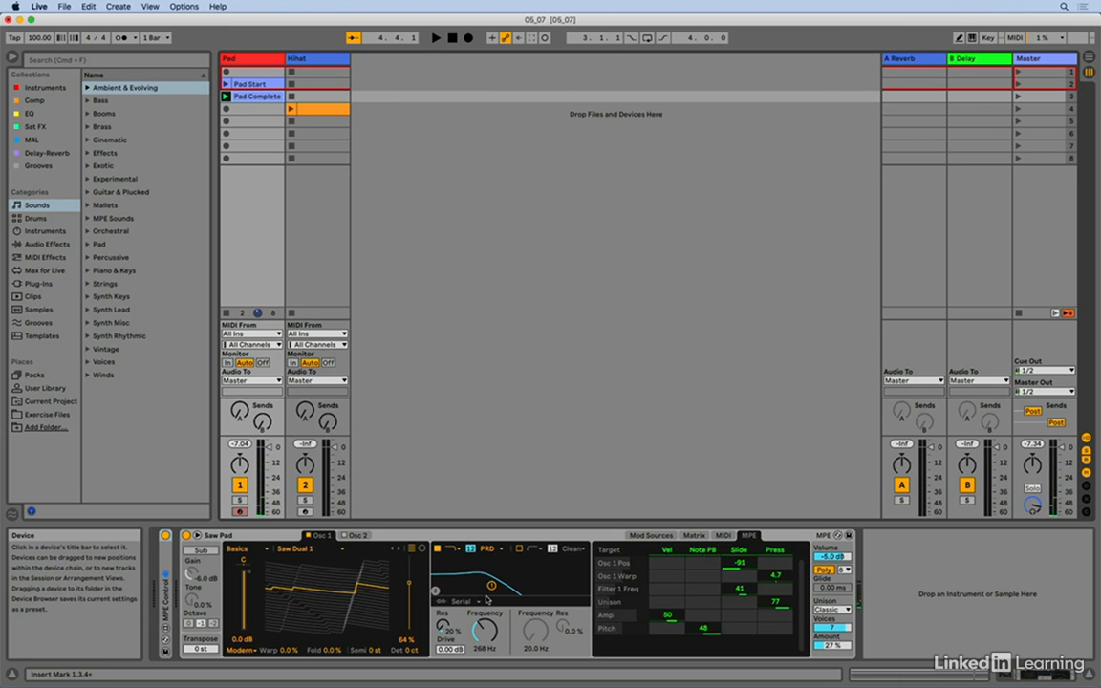